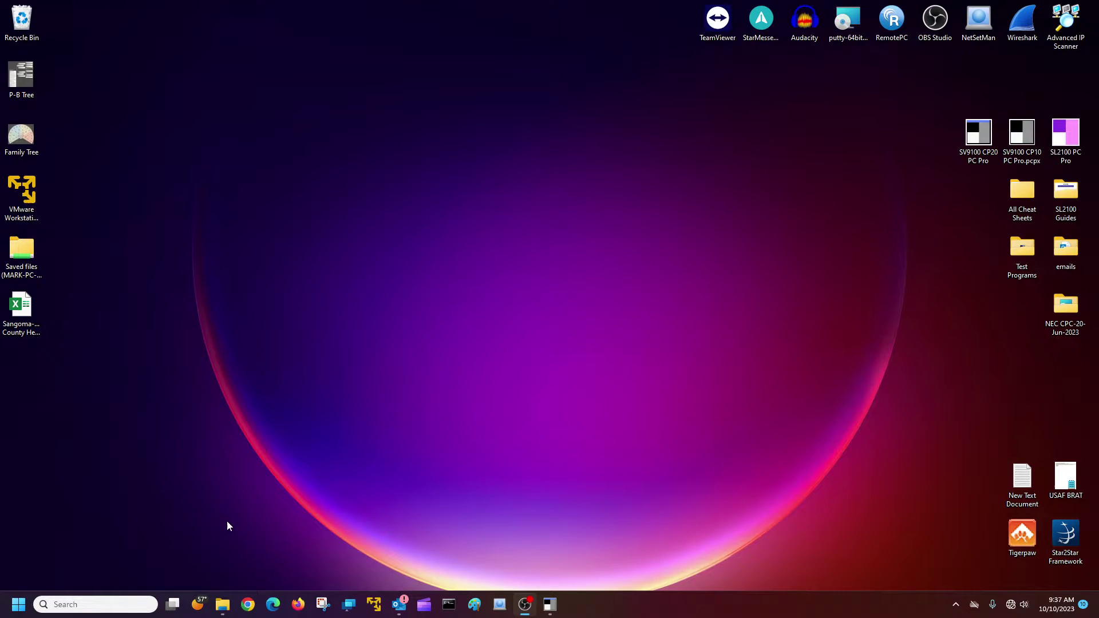
Step: Open Chrome and load the phone system's login page at 192.168.254.20
left_click(247, 607)
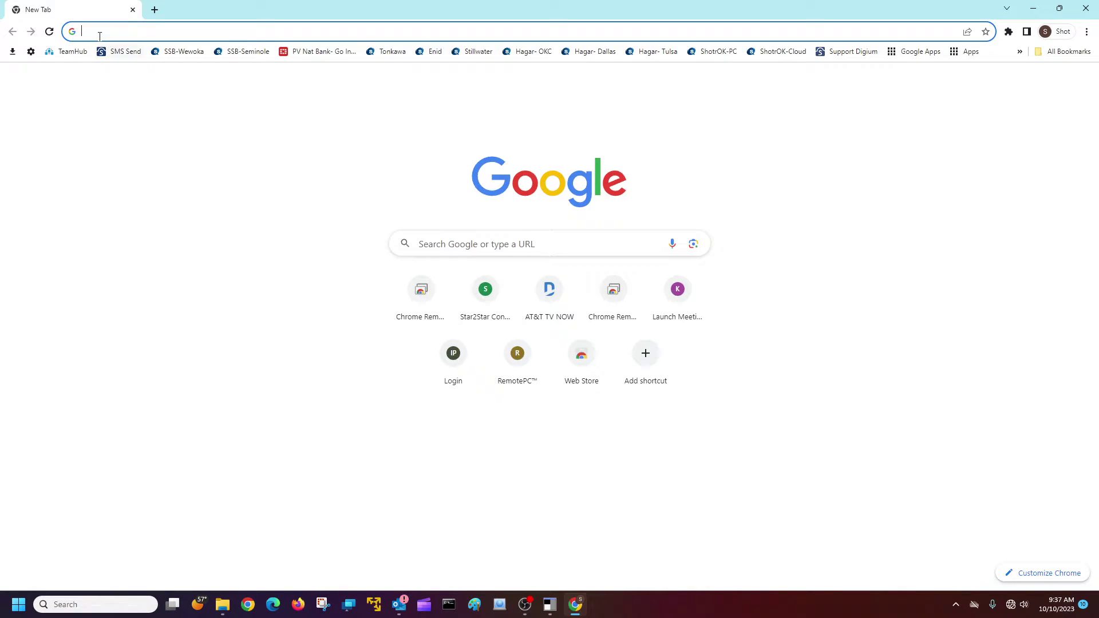
type("192.168.254.20")
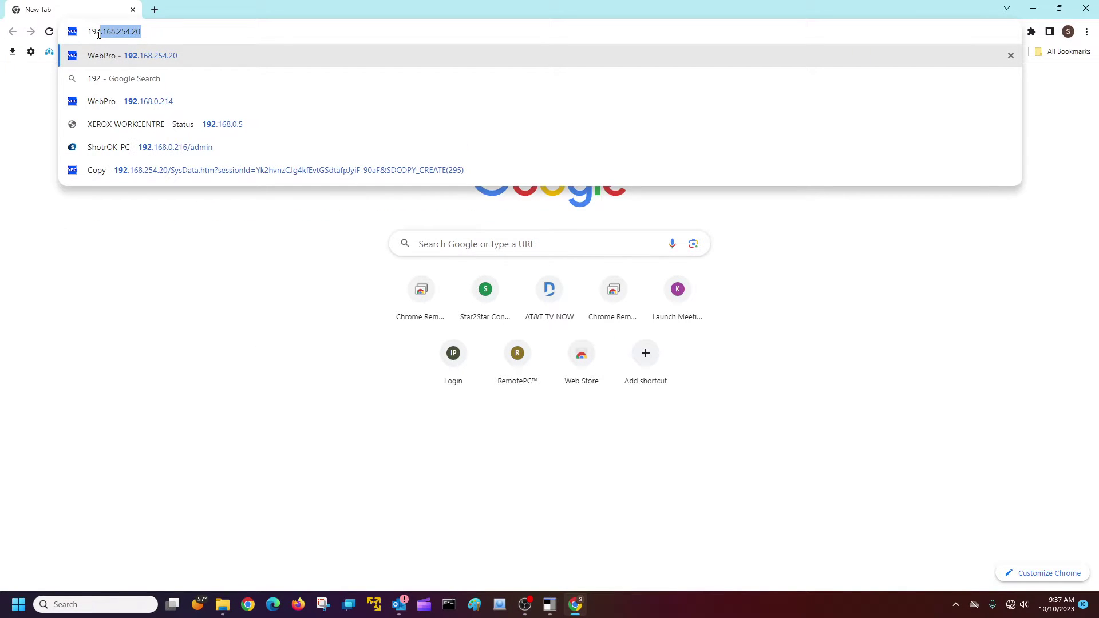
key("Return")
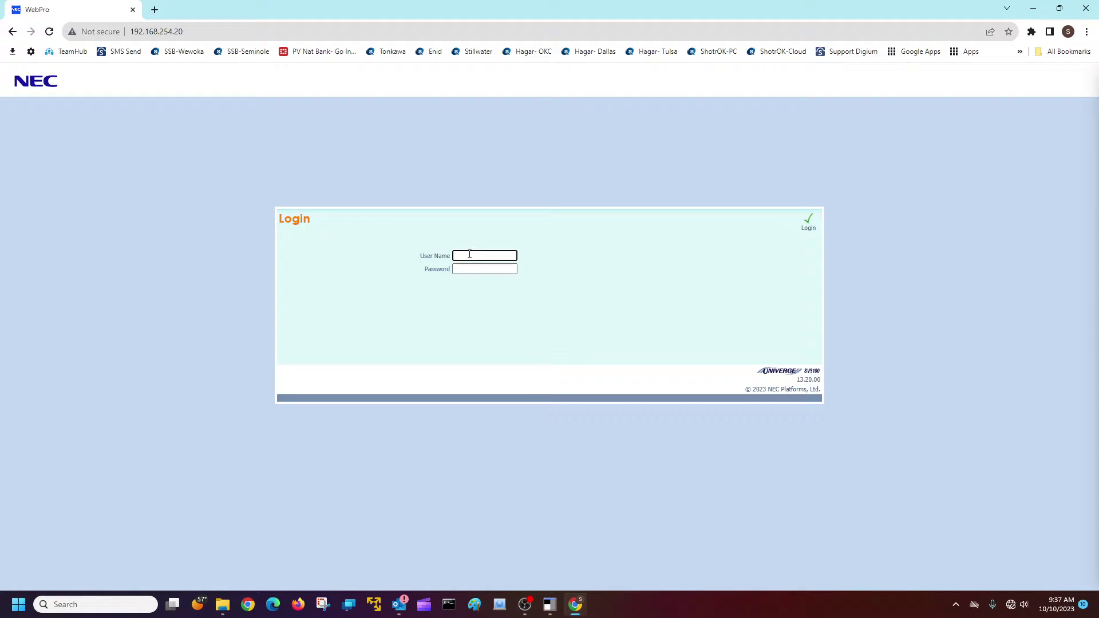
Step: Fill in the login user name and password
type("tech")
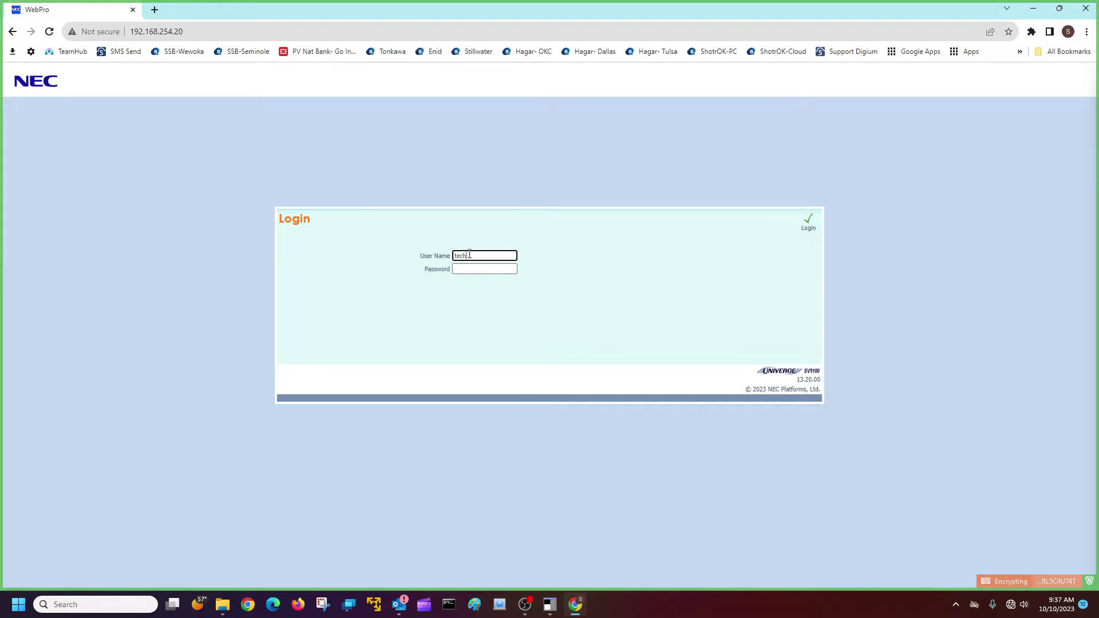
key("Tab")
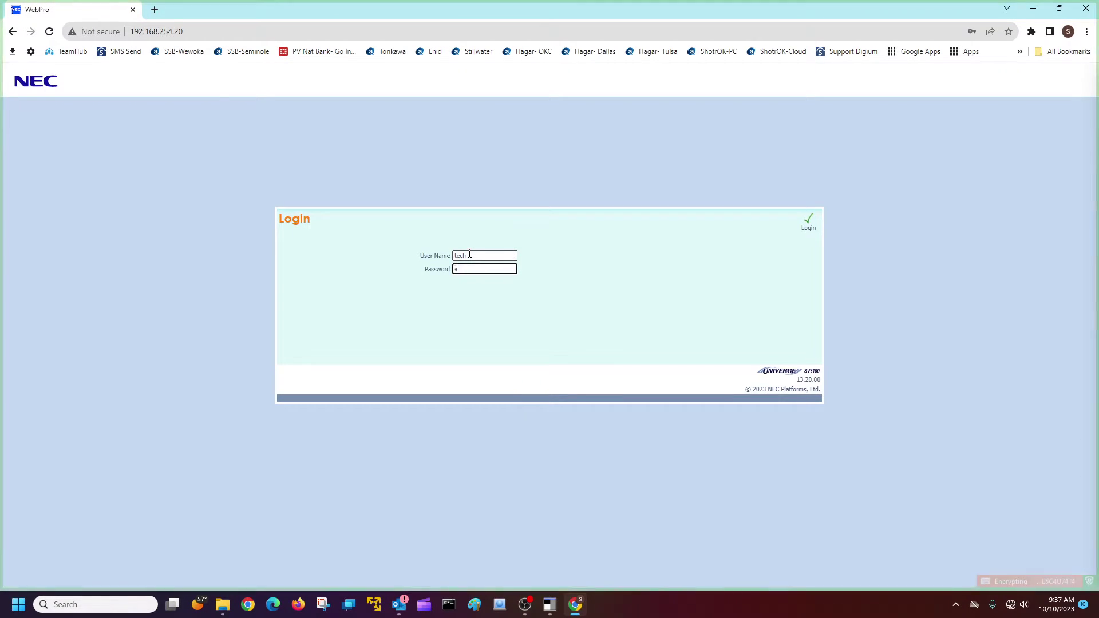
type("••••••")
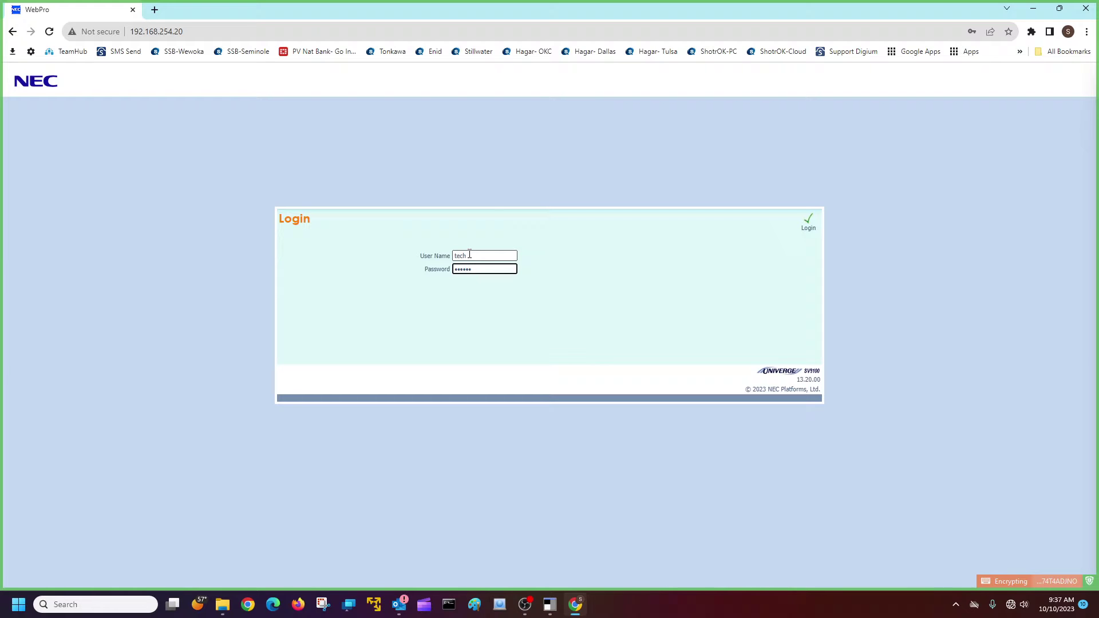
Step: Log in to WebPro and dismiss Chrome's save-password prompt
left_click(808, 229)
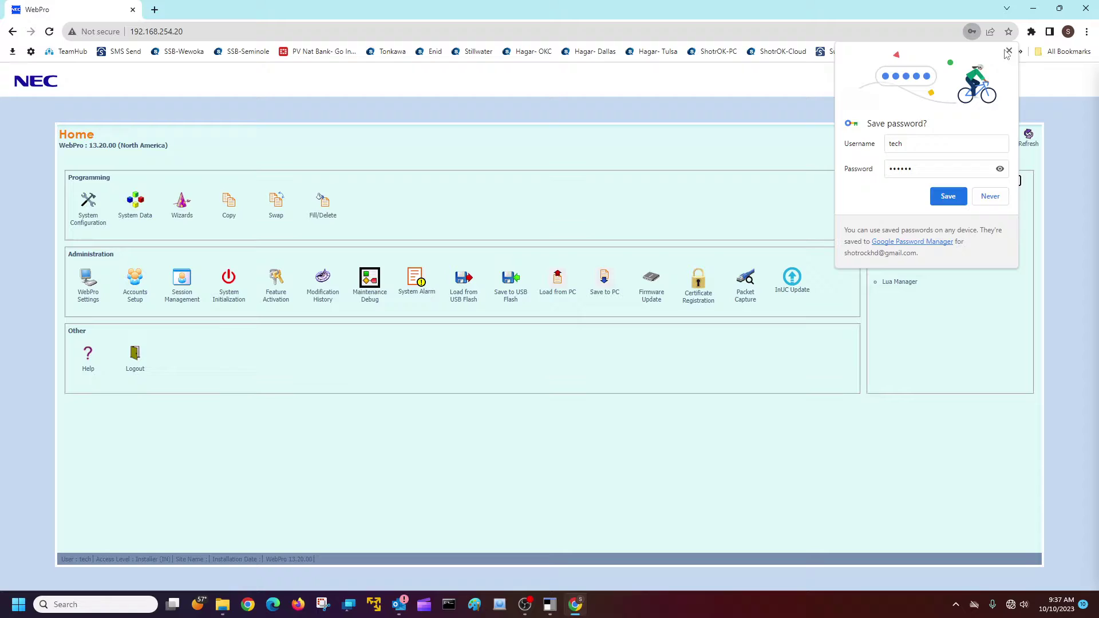
left_click(1007, 53)
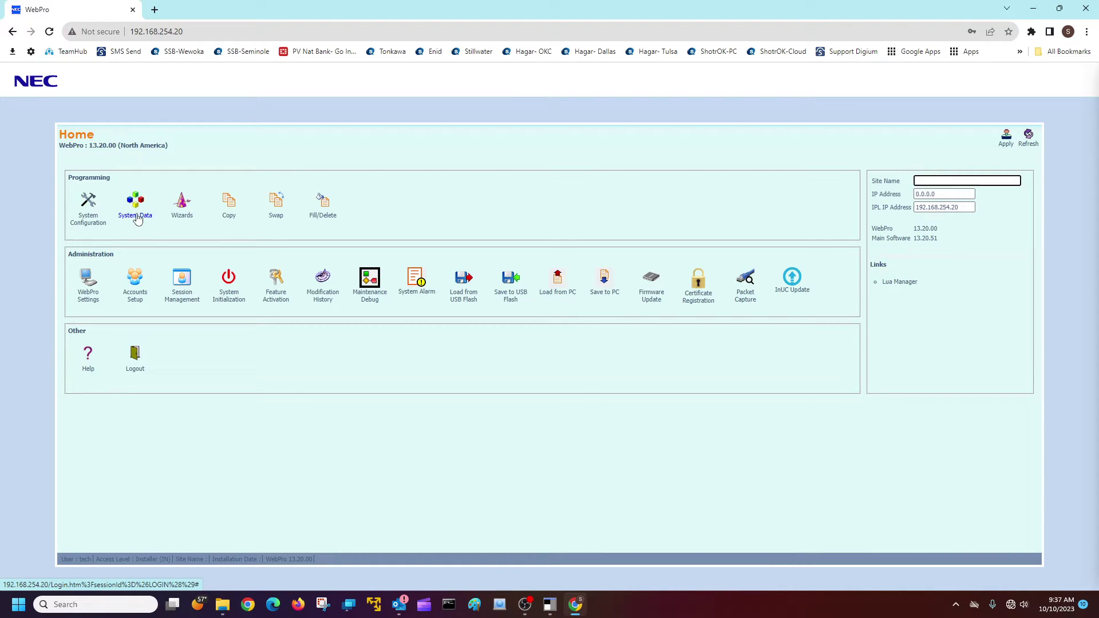
Step: Open System Data, browse the 14-XX, 15-XX and 16-XX groups, and leave 15-XX Extension Setup expanded
left_click(139, 217)
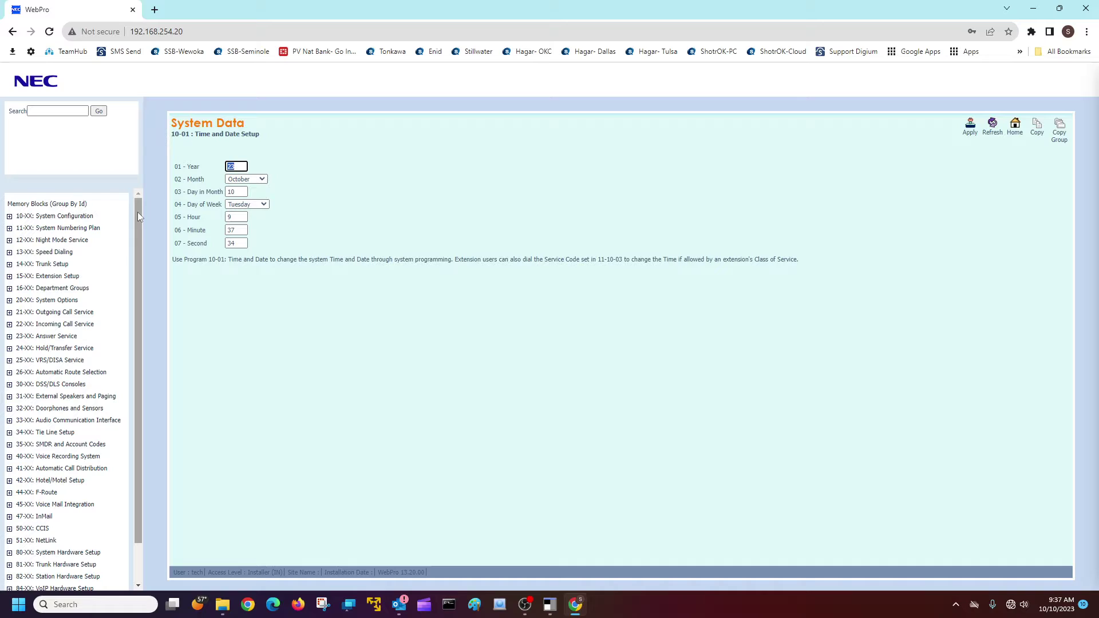
mouse_move(142, 208)
left_mouse_down()
mouse_move(142, 268)
mouse_move(144, 208)
left_mouse_up()
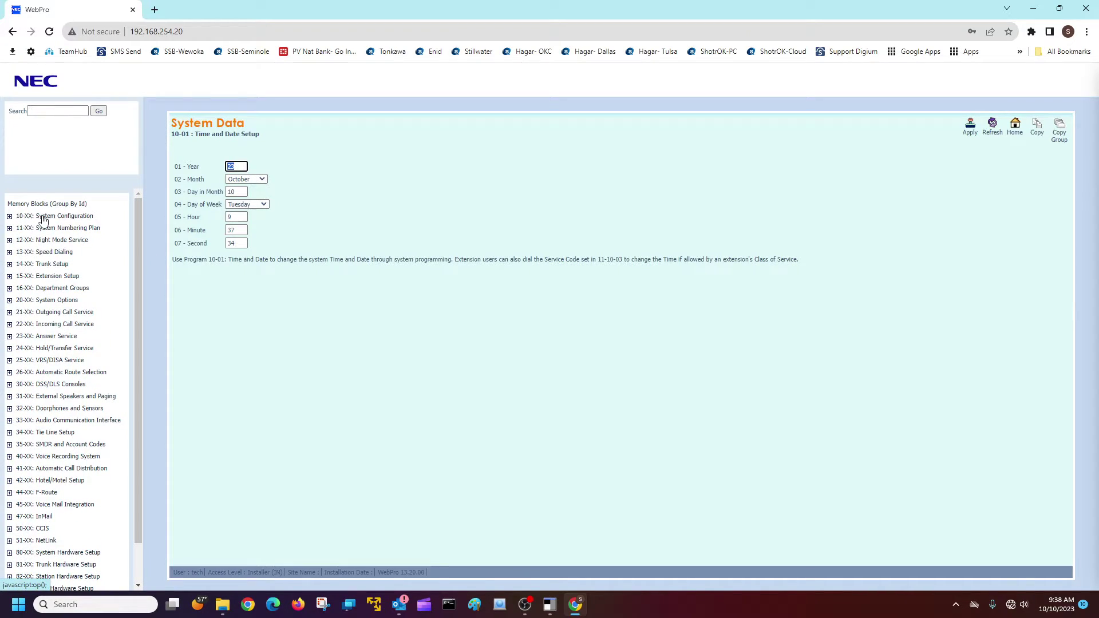
left_click(9, 265)
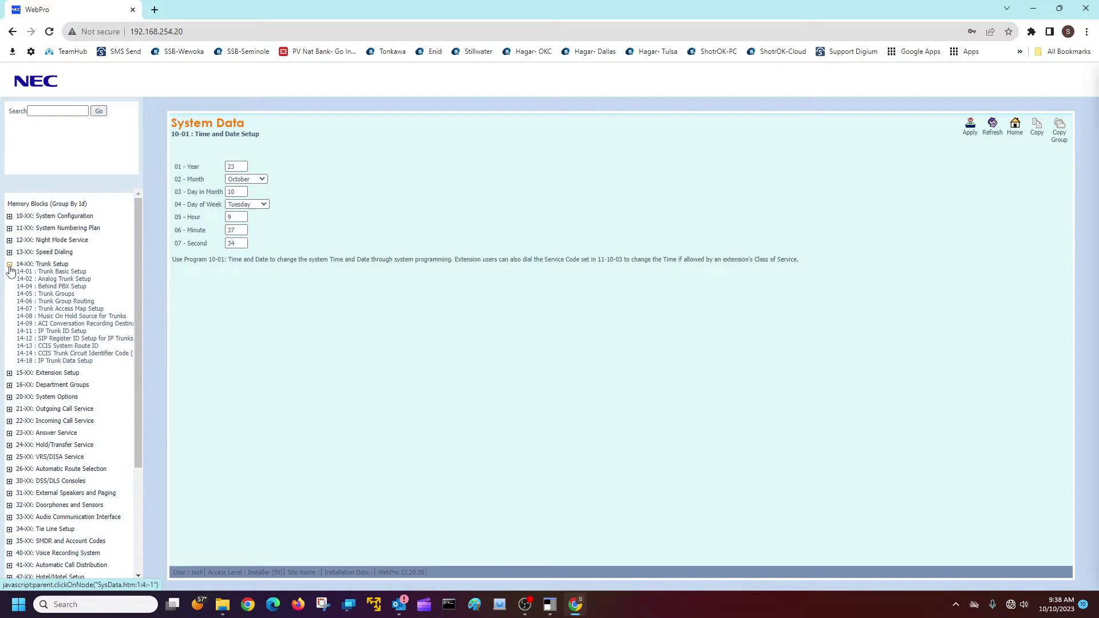
left_click(10, 265)
left_click(10, 277)
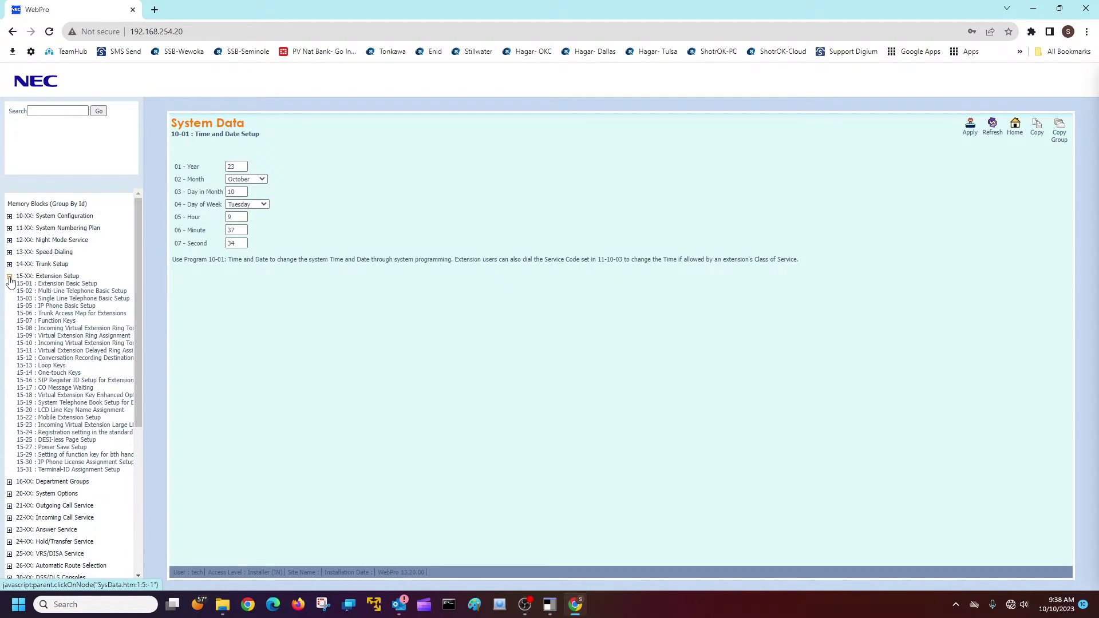
left_click(10, 277)
left_click(10, 289)
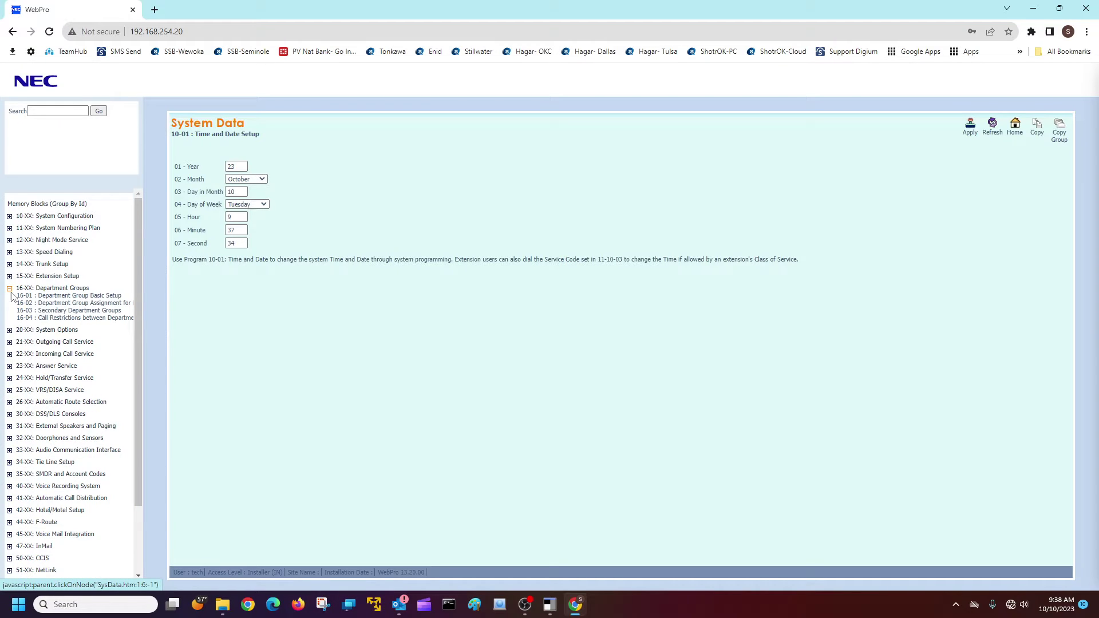
left_click(10, 290)
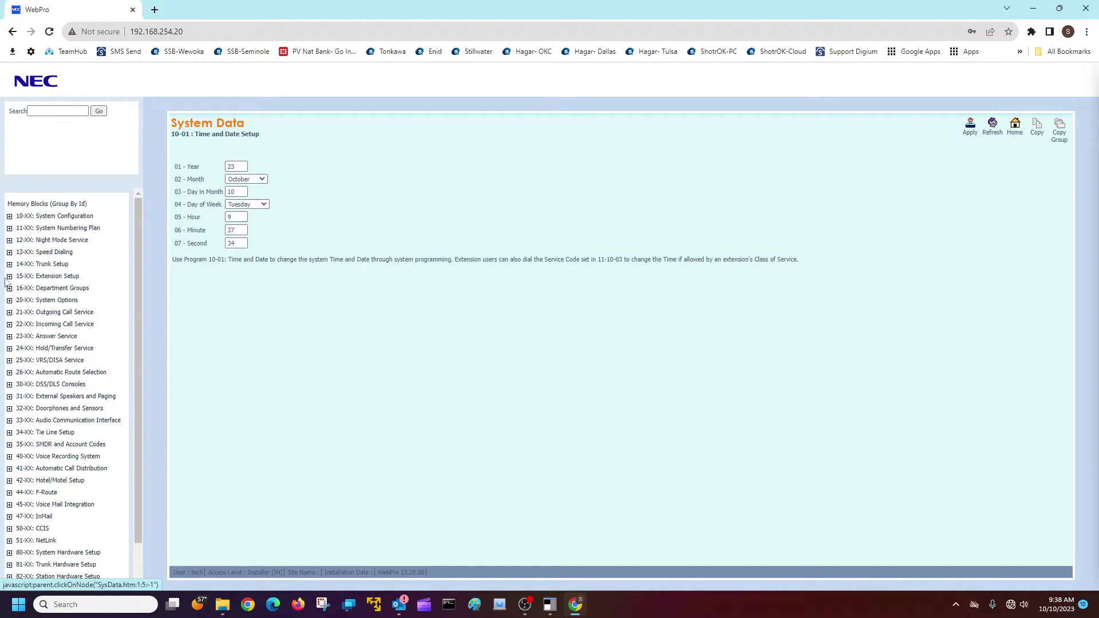
left_click(9, 276)
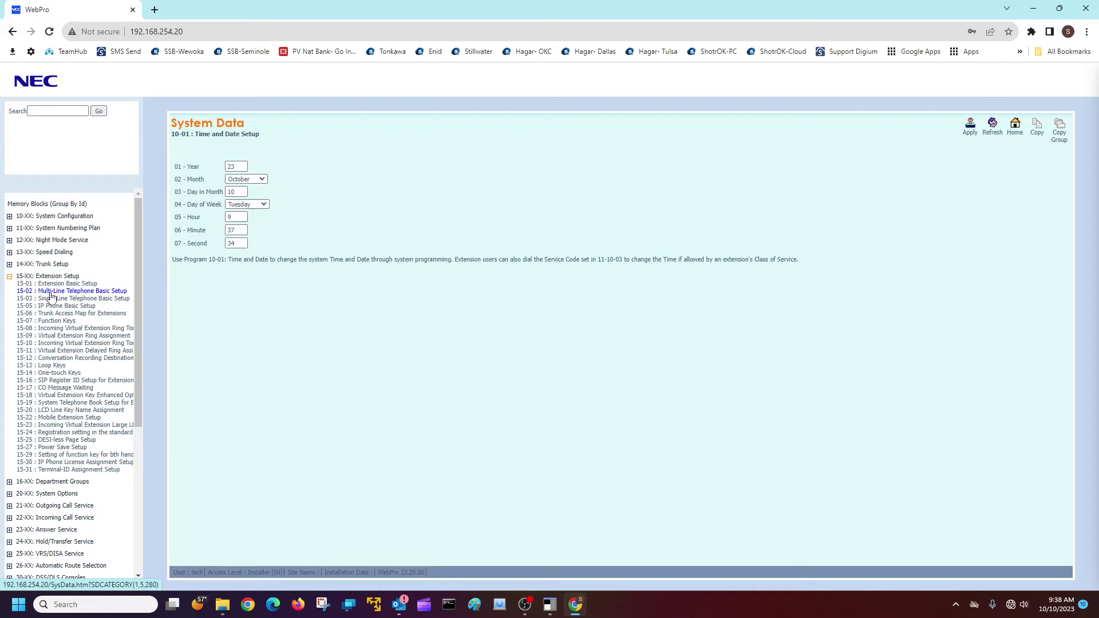
Step: Open 15-07 Function Keys and keep extension 1101 selected after browsing the extension list
left_click(63, 321)
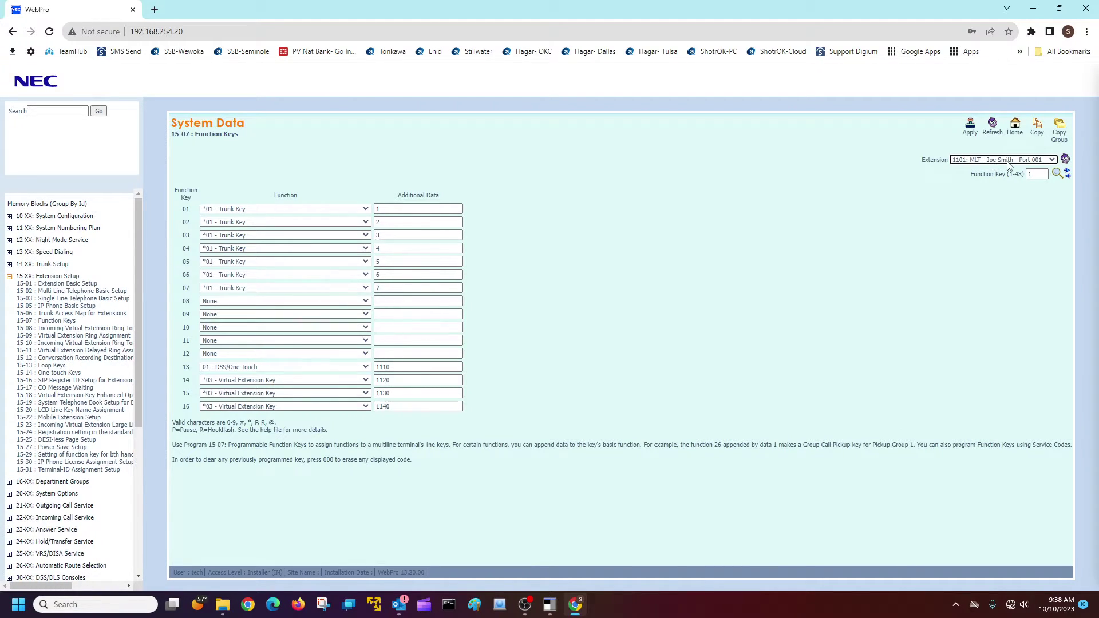
left_click(1052, 160)
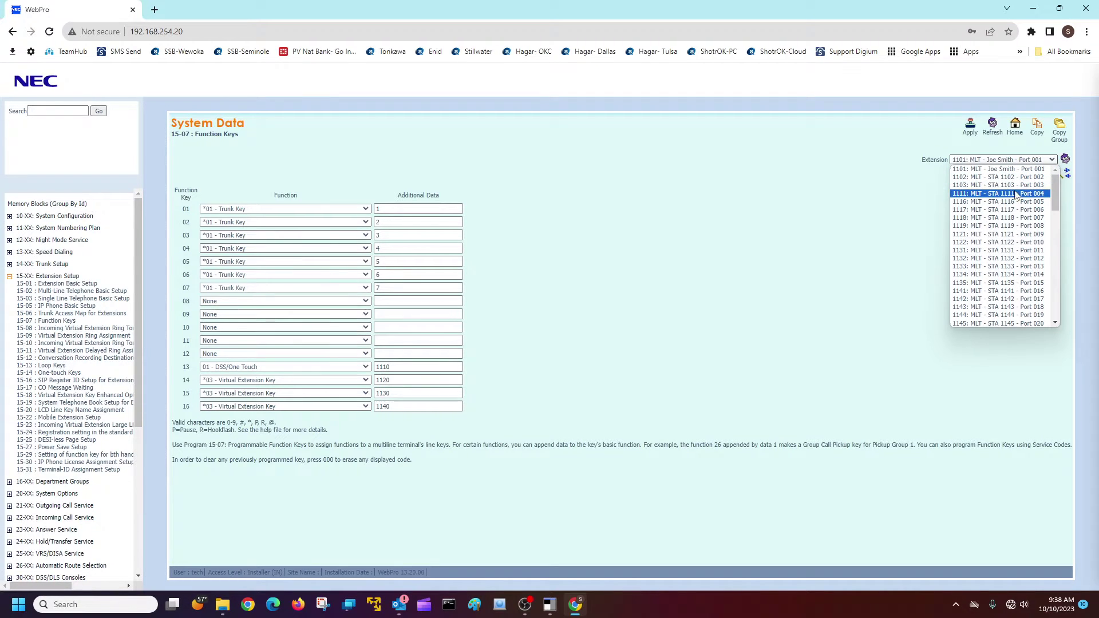
scroll(1007, 229, "down", 5)
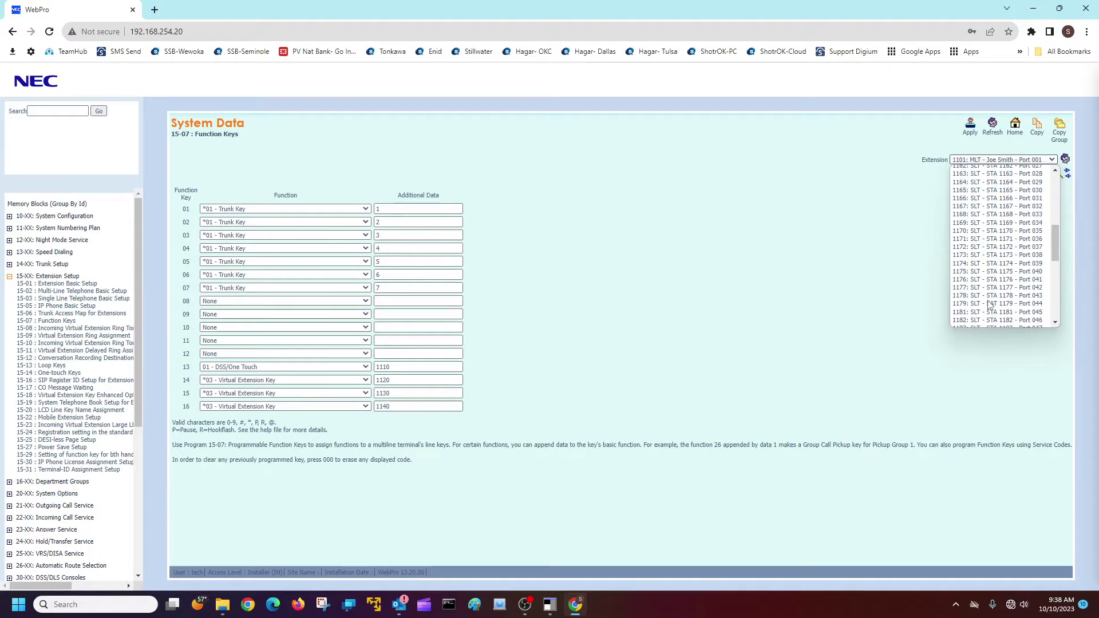
scroll(989, 301, "down", 3)
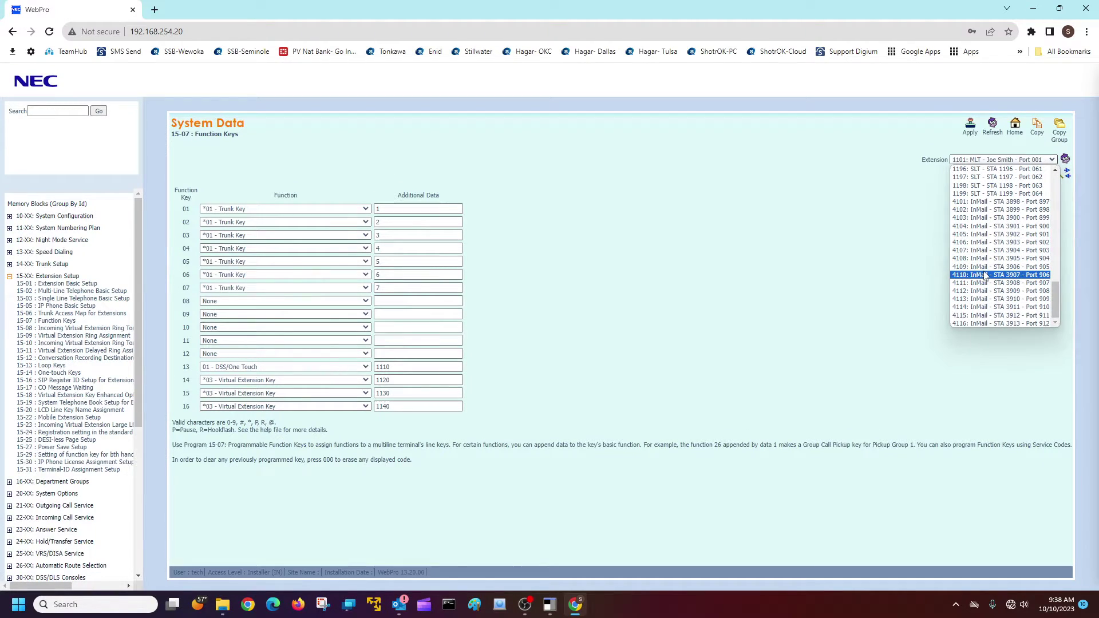
scroll(985, 275, "up", 10)
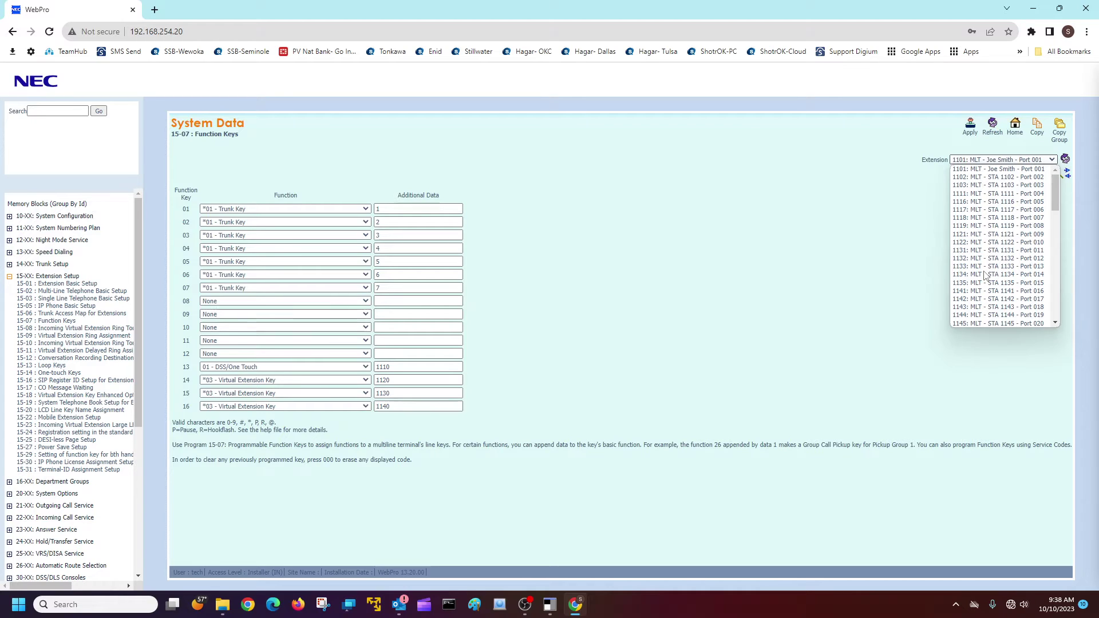
left_click(975, 170)
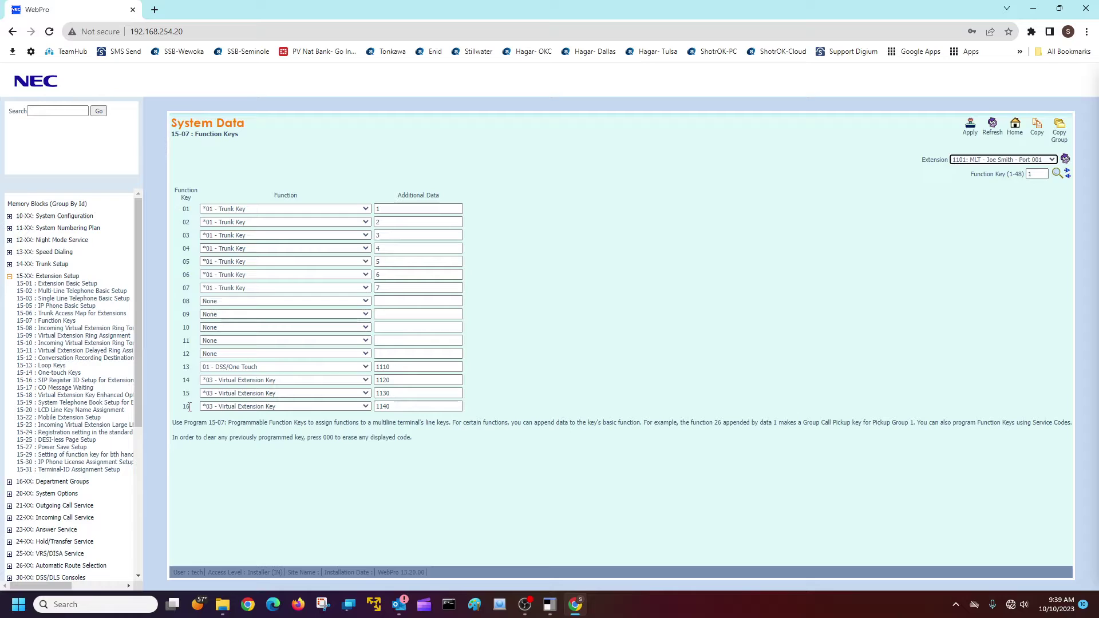
left_click(1034, 175)
type("10")
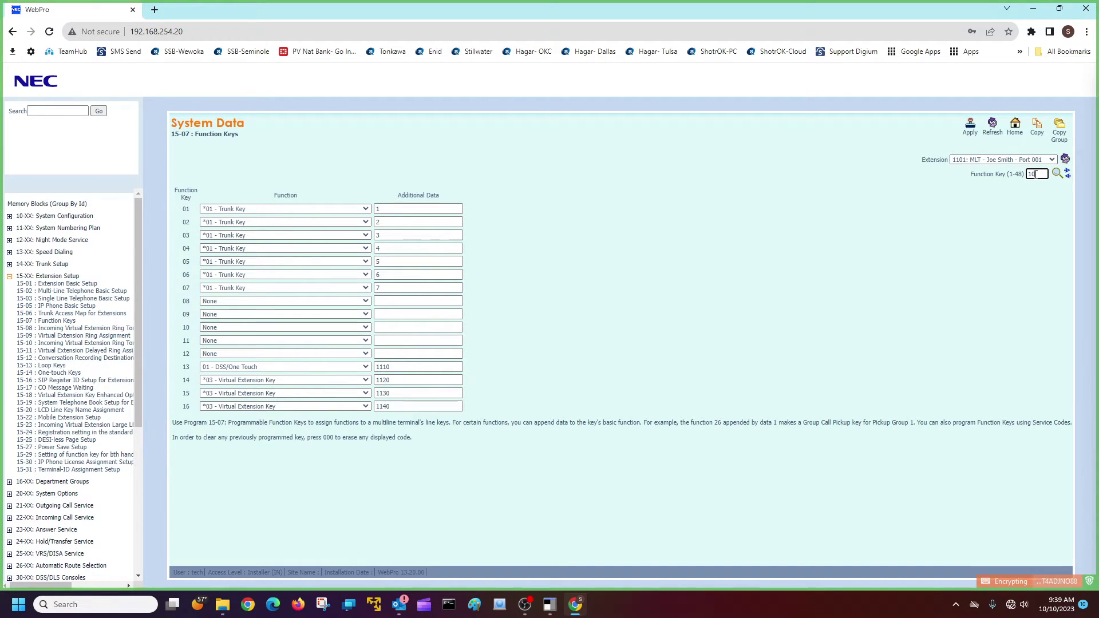
left_click(1058, 173)
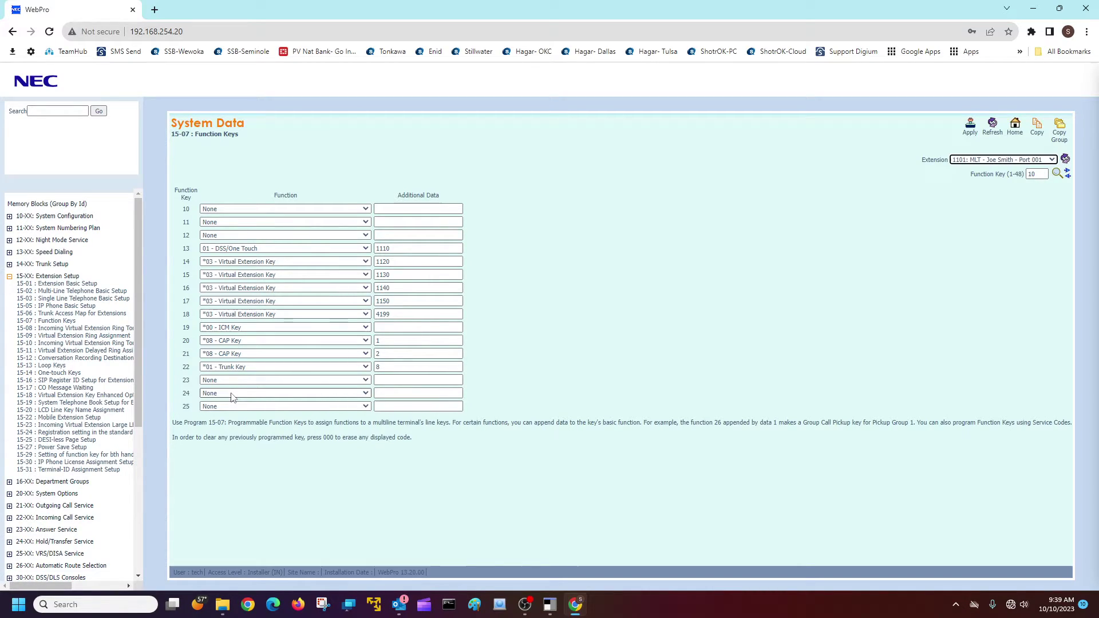
double_click(1025, 174)
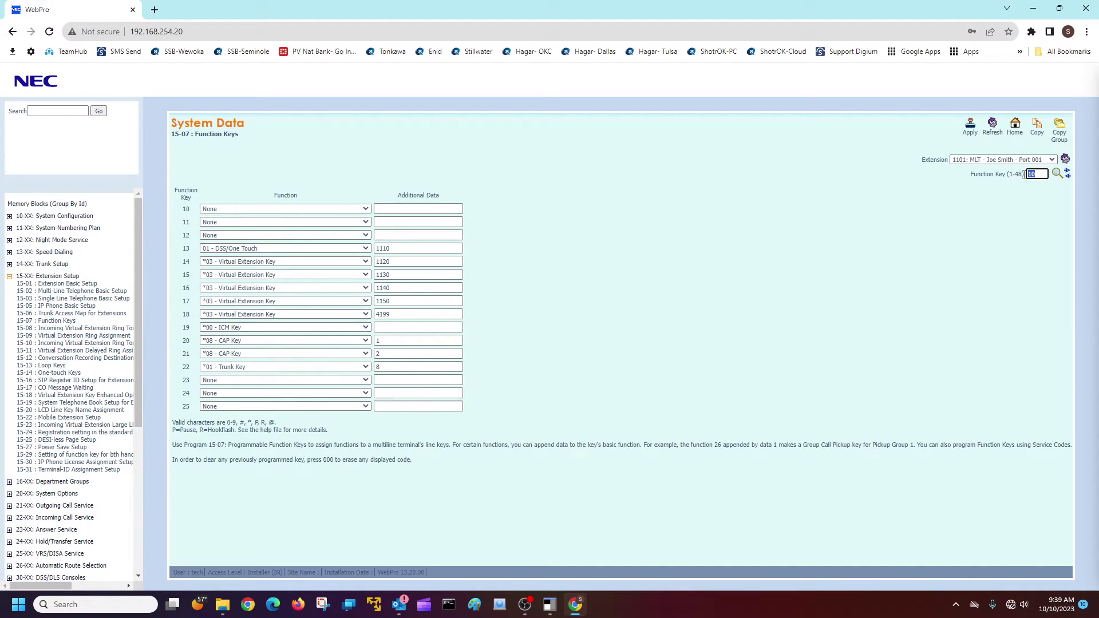
type("1")
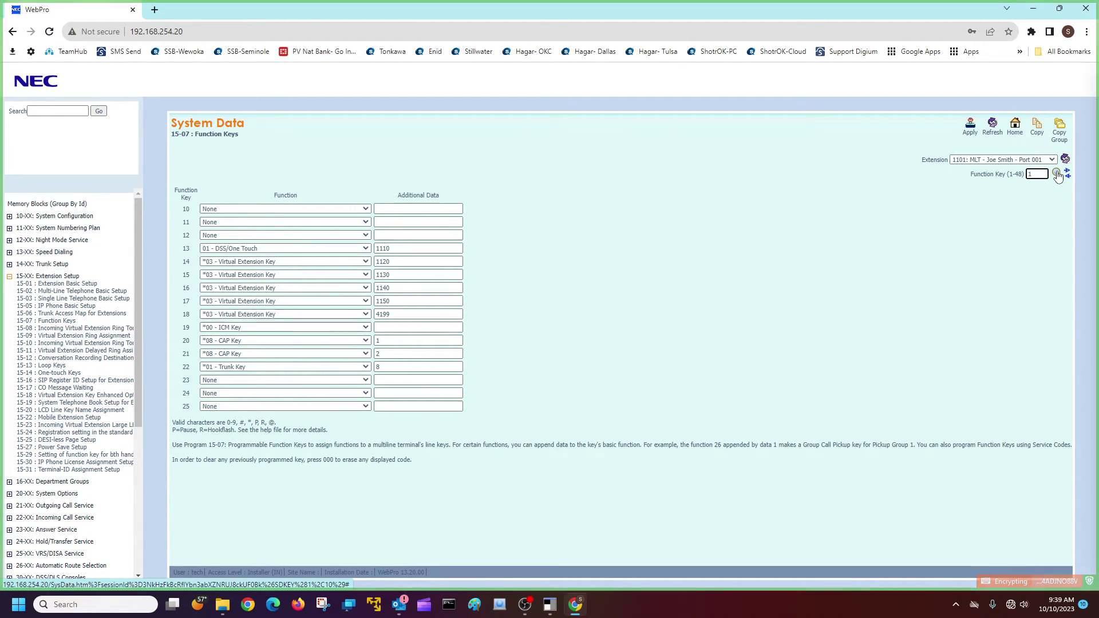
left_click(1057, 174)
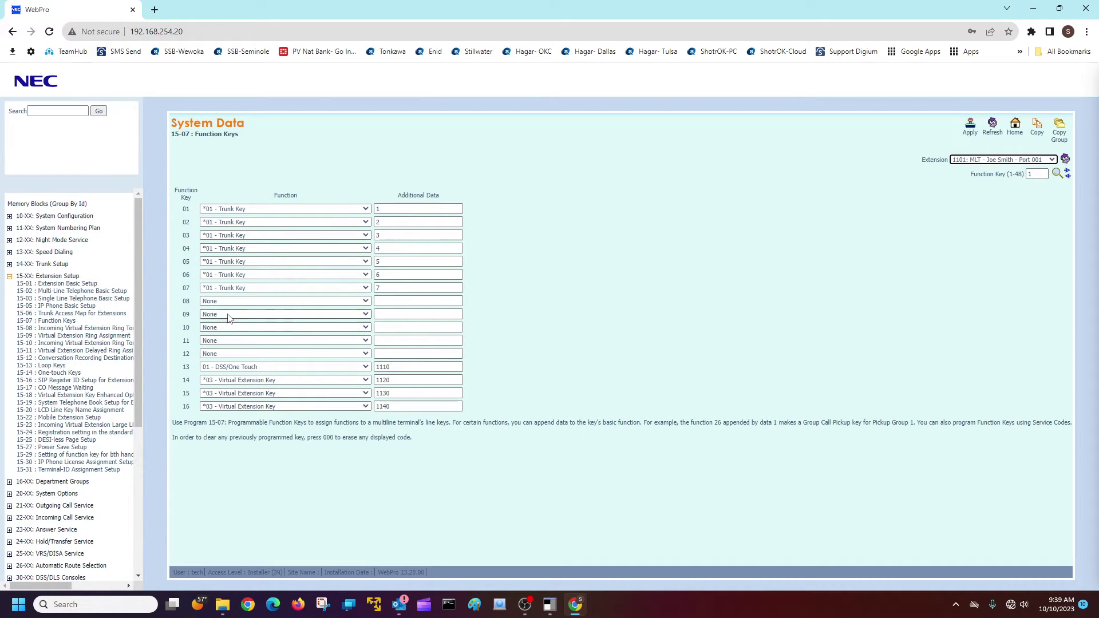
Step: Set key 09 on extension 1101 to 01 - DSS/One Touch with target extension 1102
left_click(366, 315)
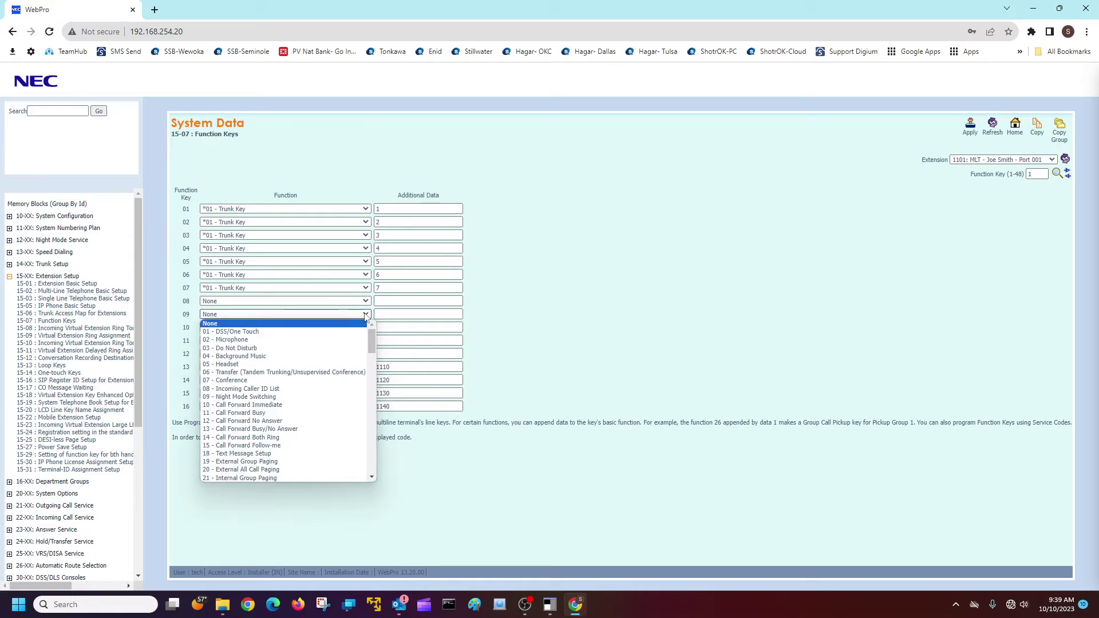
left_click(241, 332)
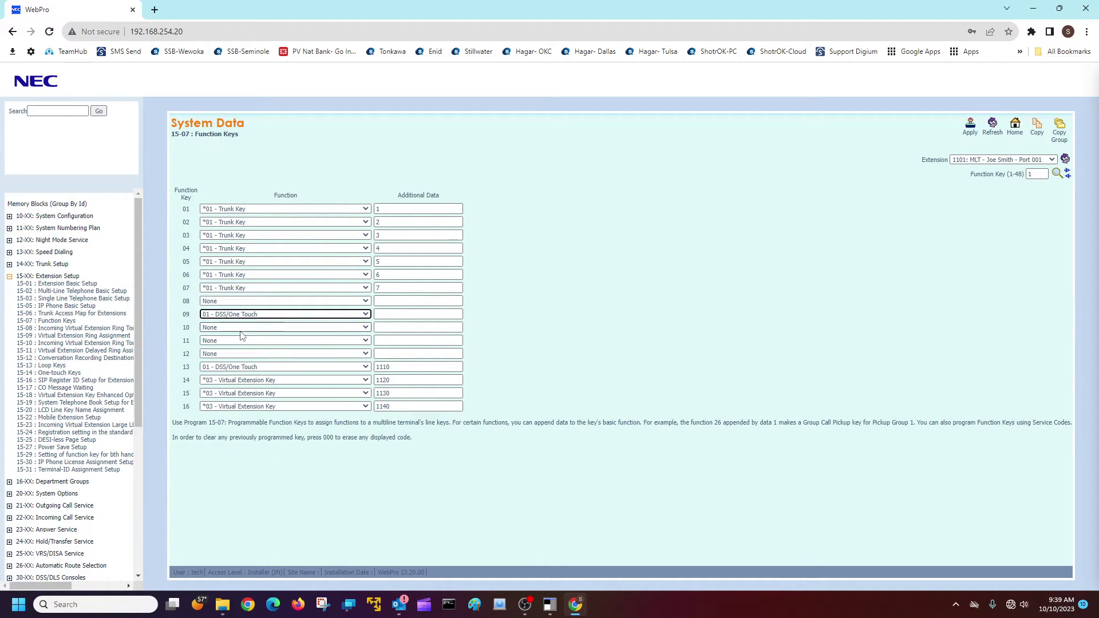
left_click(387, 313)
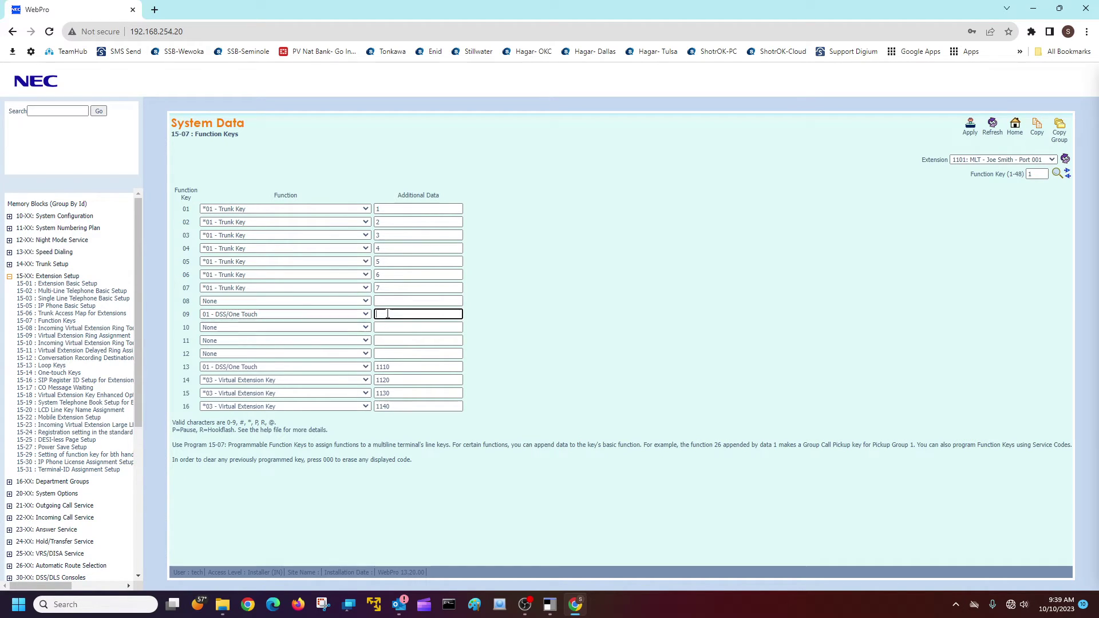
type("1102")
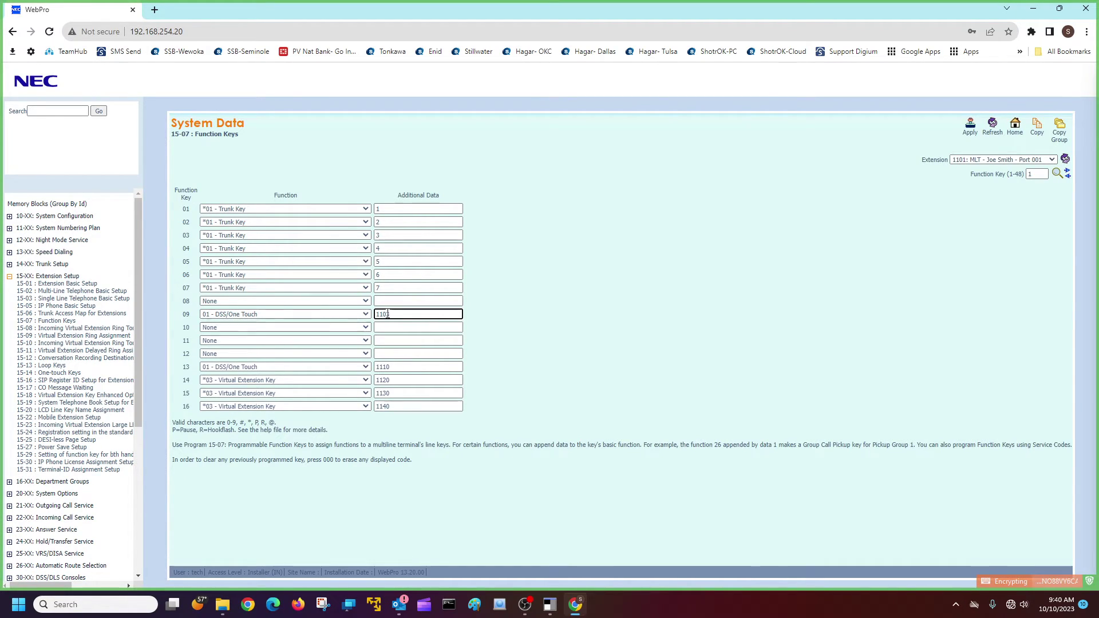
Step: Apply key 09 as DSS/One Touch for 1103 and check its stored extension number
left_click(968, 135)
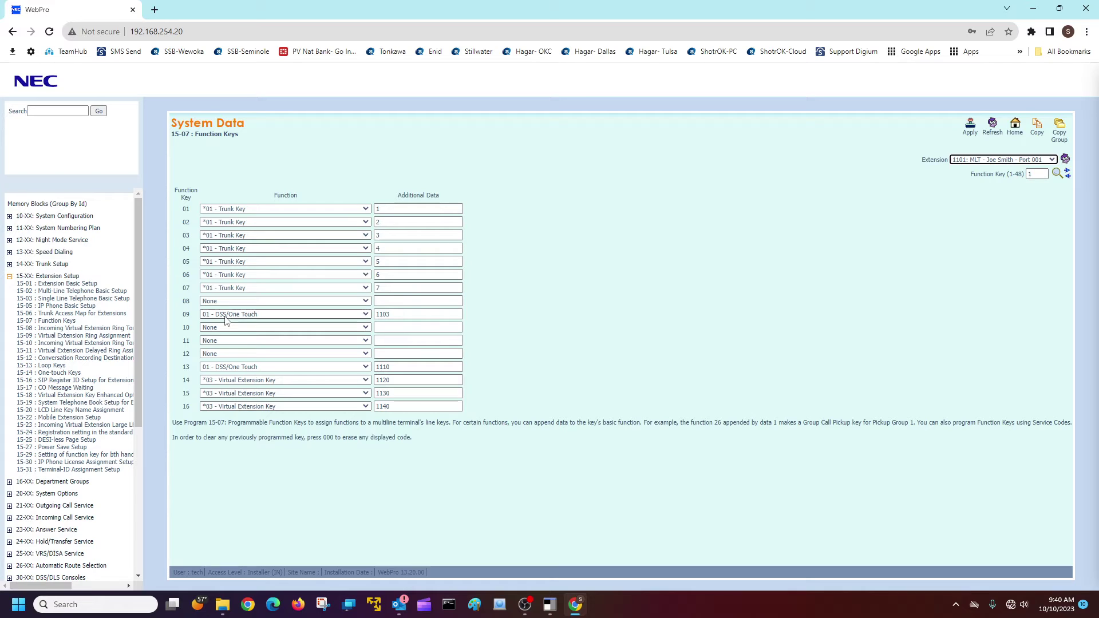
left_click(388, 316)
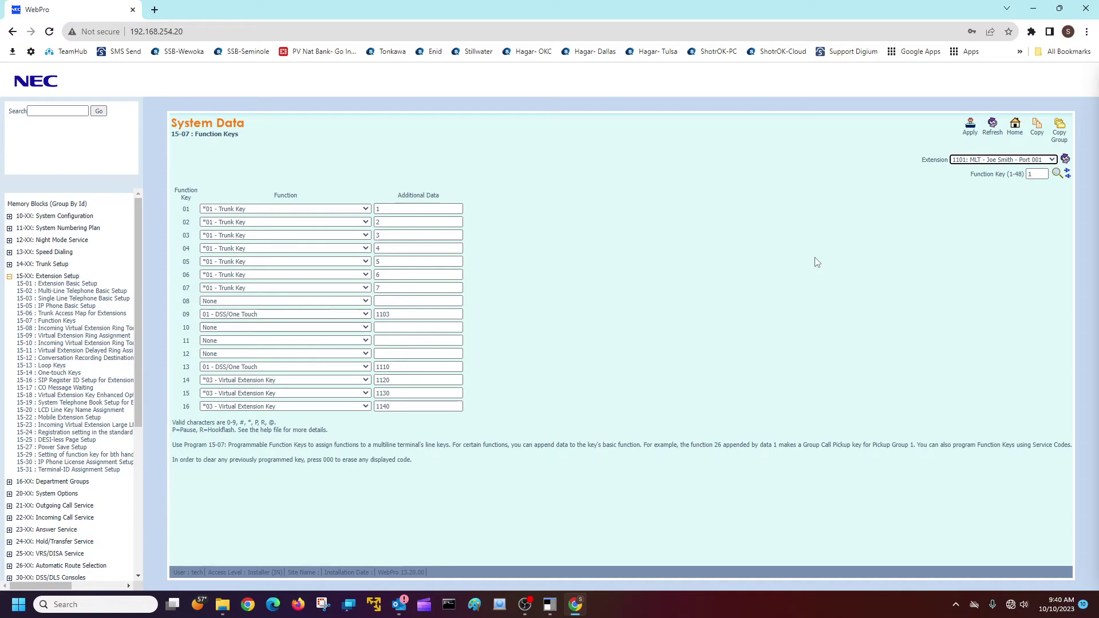
Step: Check that key 09 is unset on extension 1102, then return to 1101 and open the Copy form
left_click(974, 161)
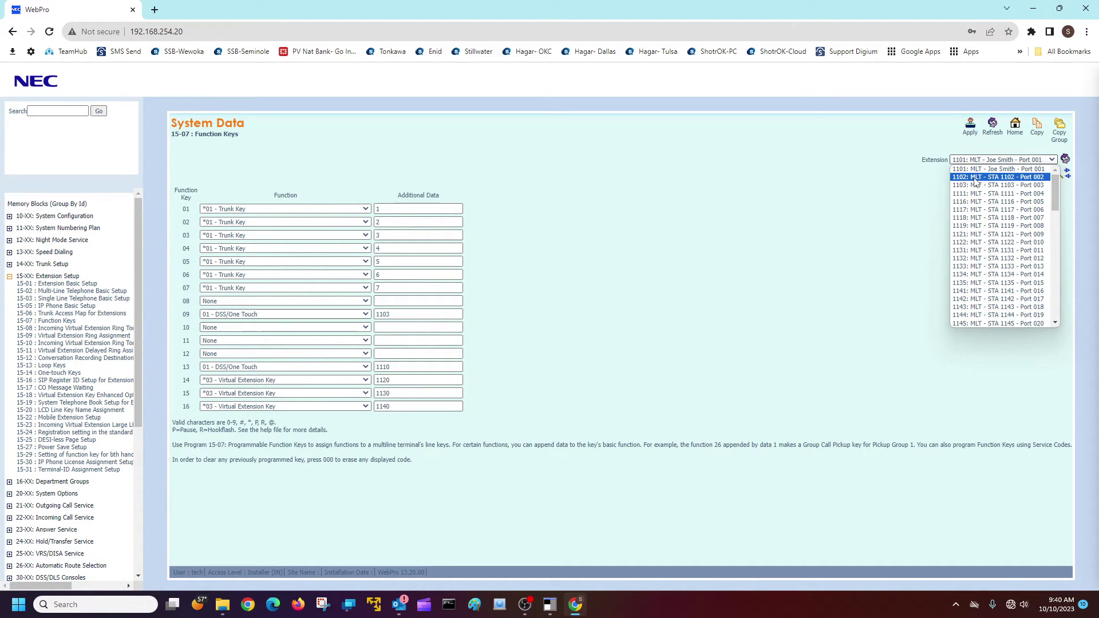
left_click(975, 178)
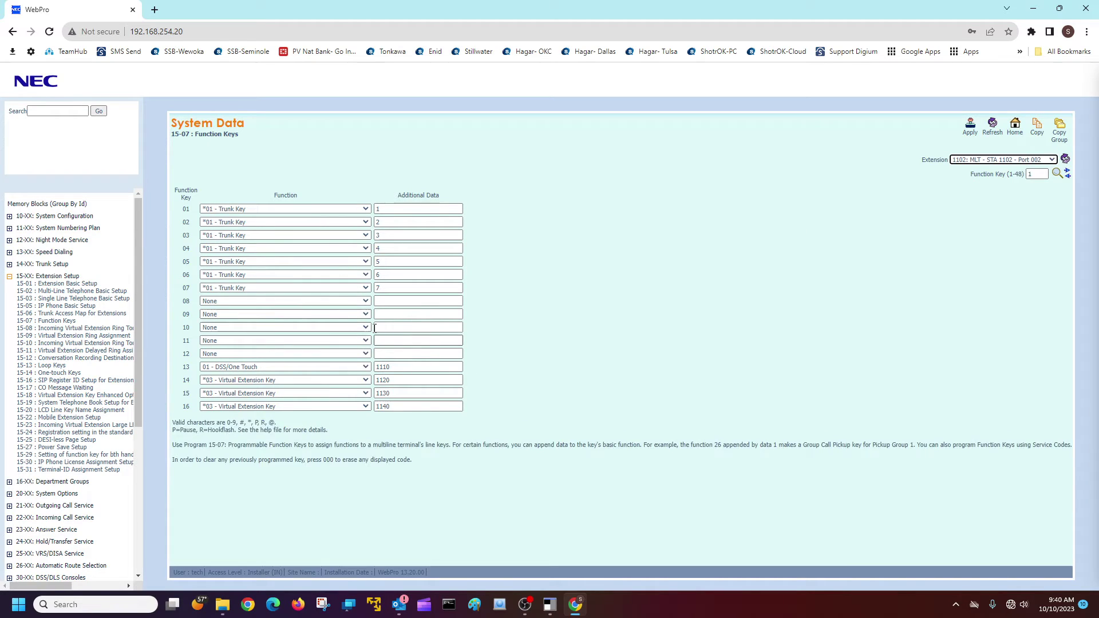
left_click(1004, 161)
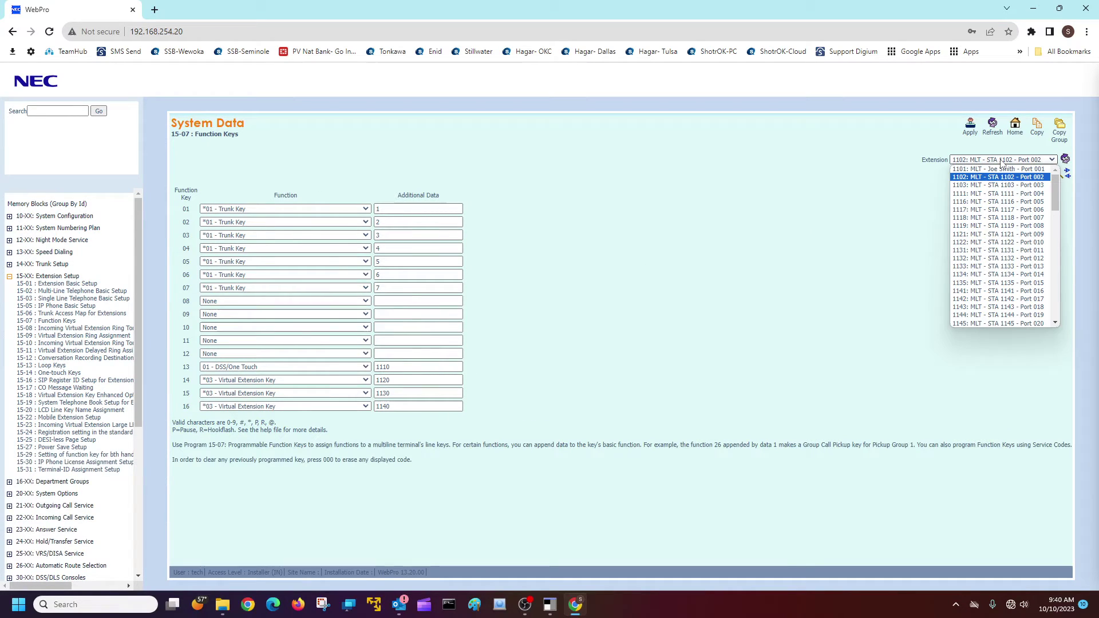
left_click(994, 170)
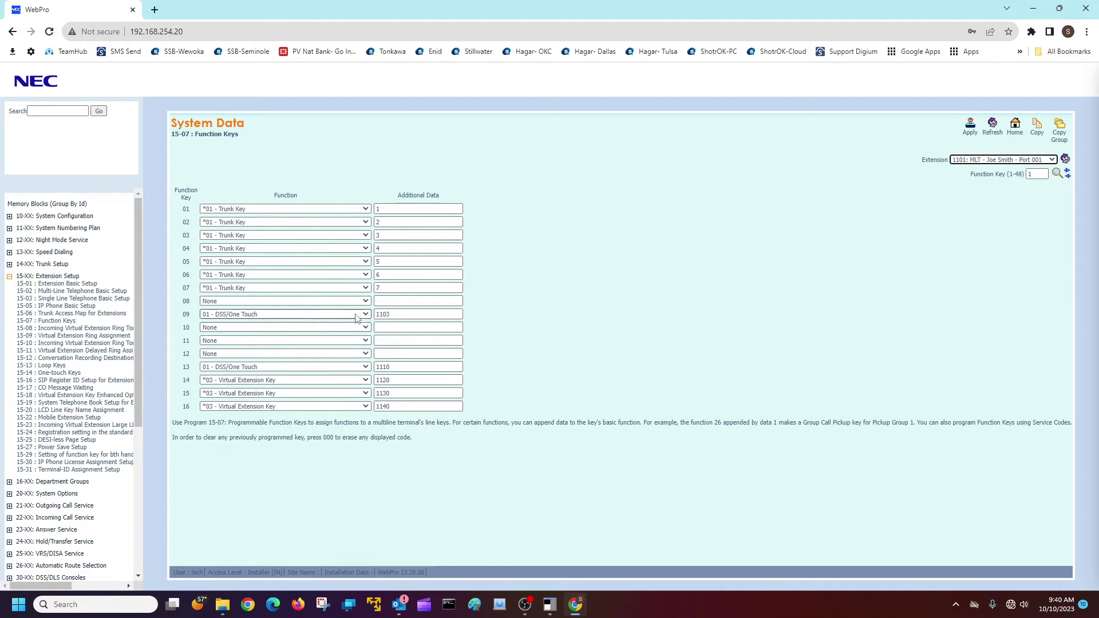
left_click(435, 315)
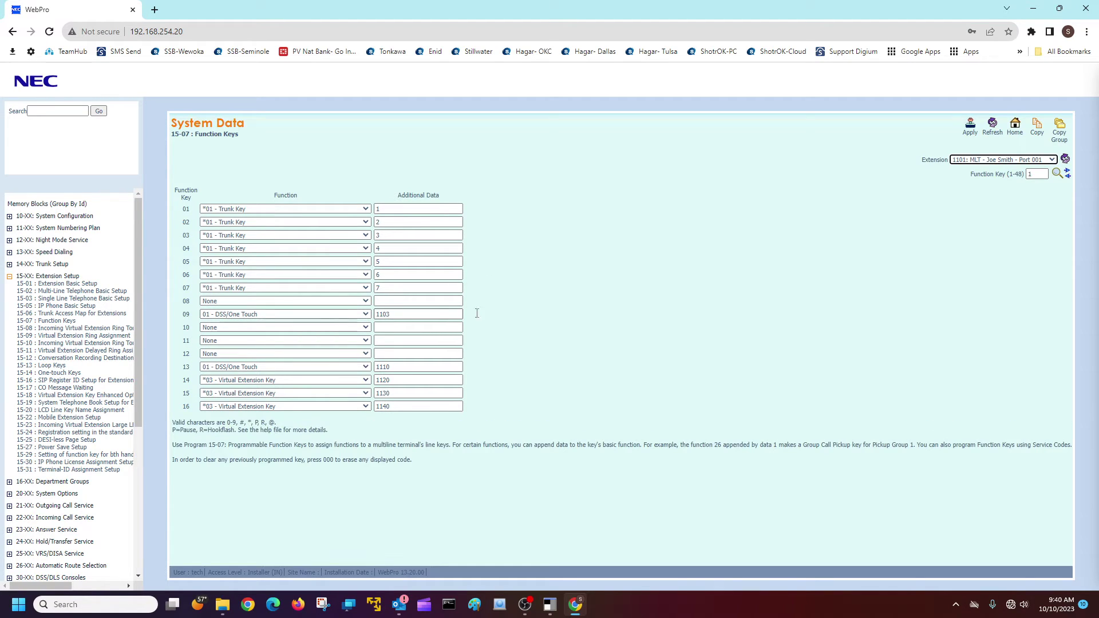
left_click(1038, 131)
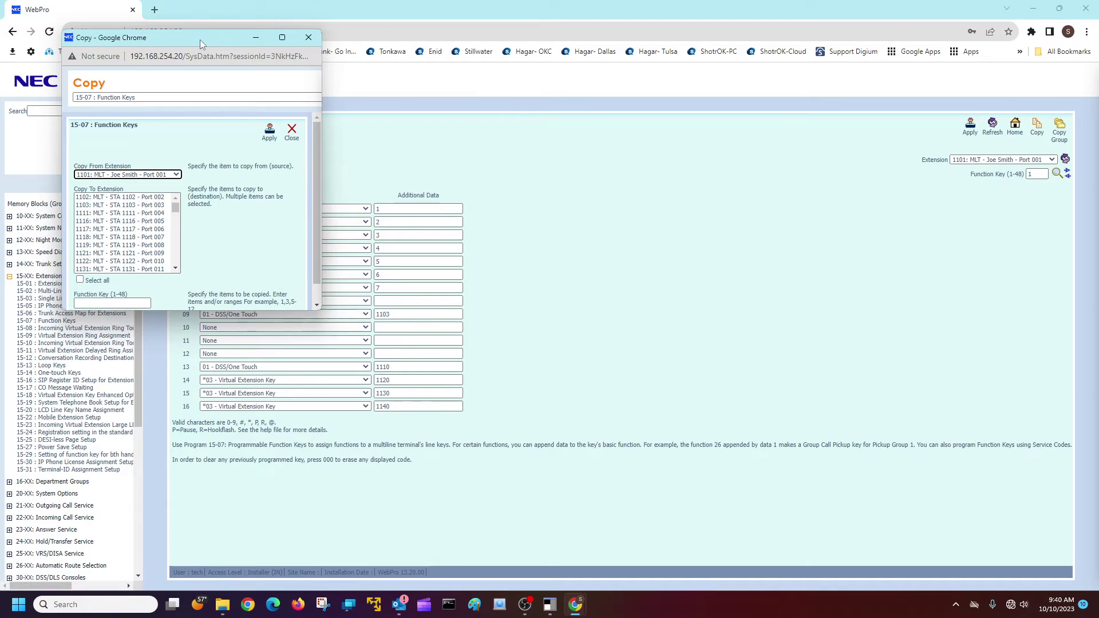
Step: In the Copy form, select only destination extension 1102, enter function key 9, and apply
left_click_drag(200, 39, 651, 126)
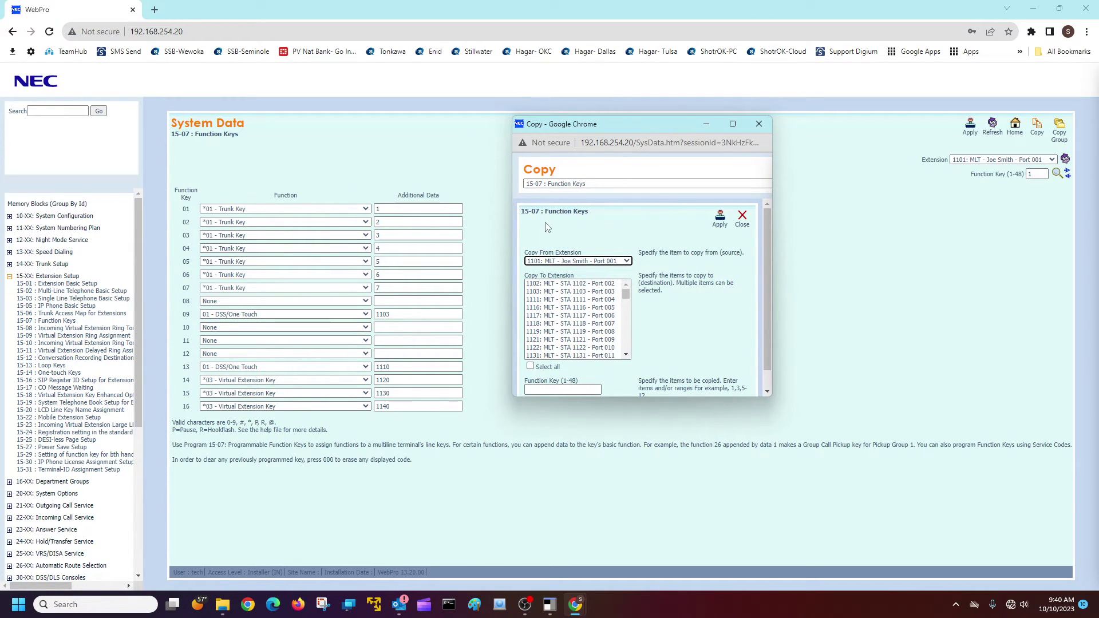
left_click(555, 285)
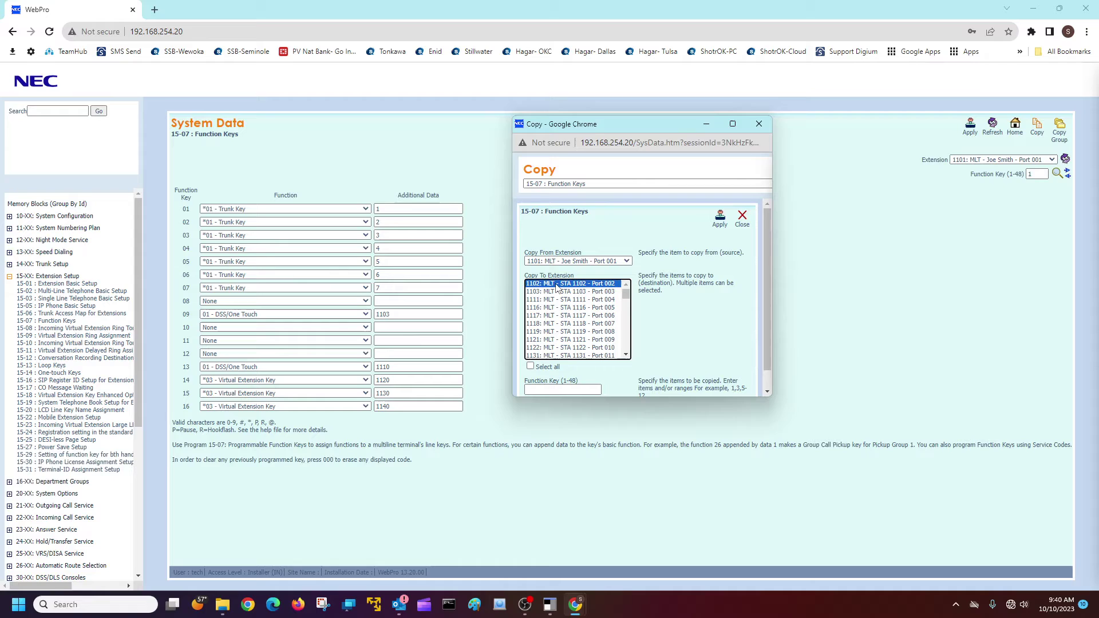
left_click(565, 348, "shift")
left_click_drag(567, 330, 565, 290)
left_click(562, 285)
left_click(538, 391)
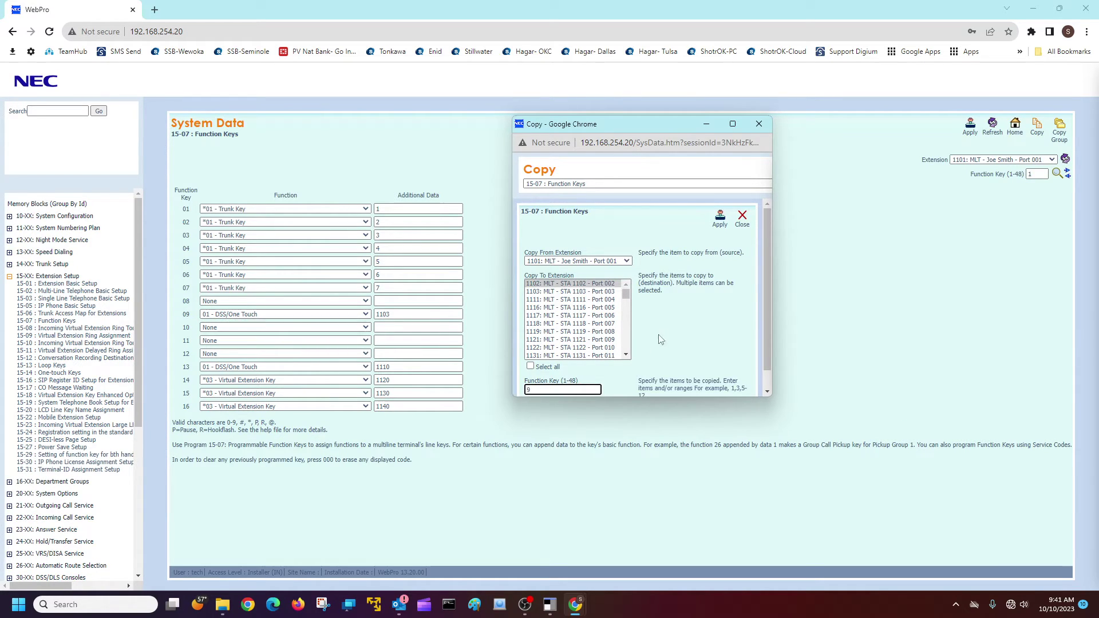
type("9")
scroll(676, 334, "up", 1)
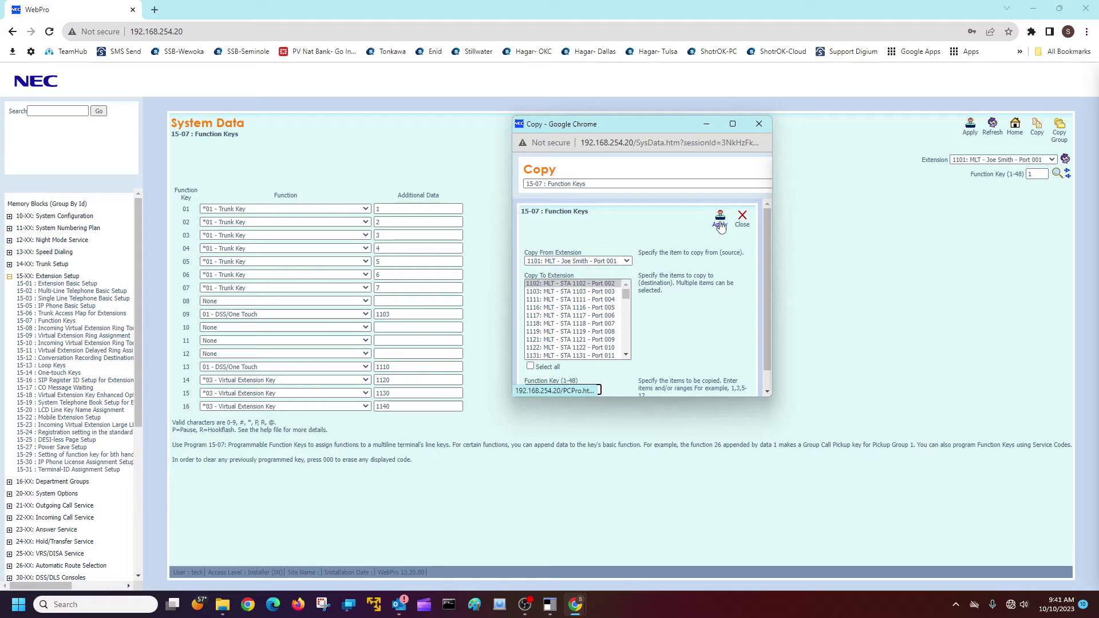
left_click(720, 223)
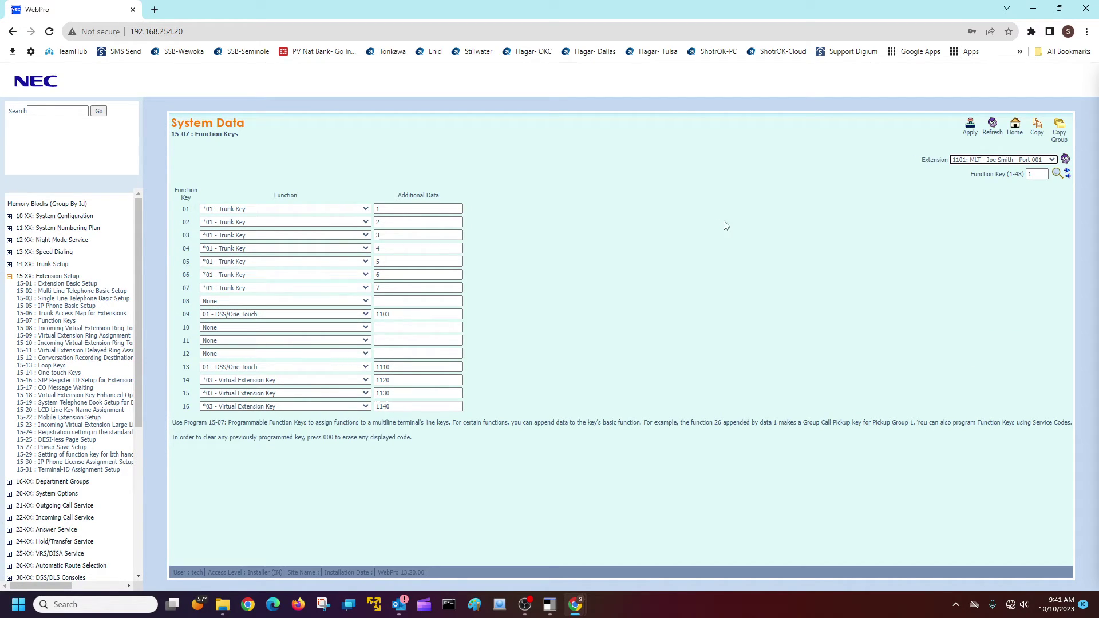
Step: On extension 1102, clear key 09's extension number, set its function to None, and apply
left_click(967, 162)
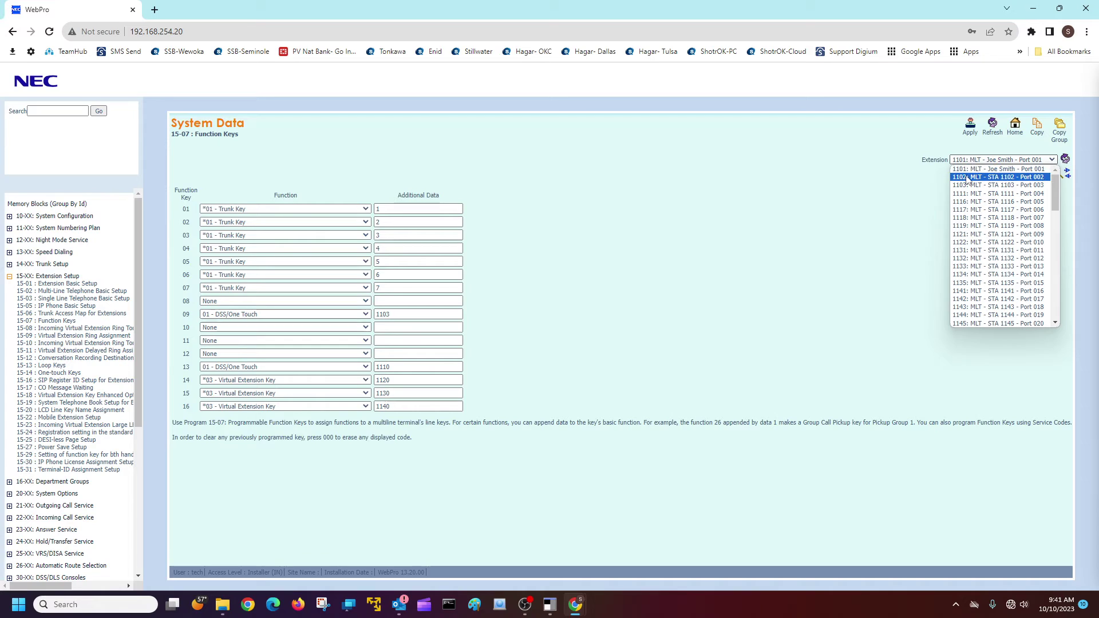
left_click(972, 177)
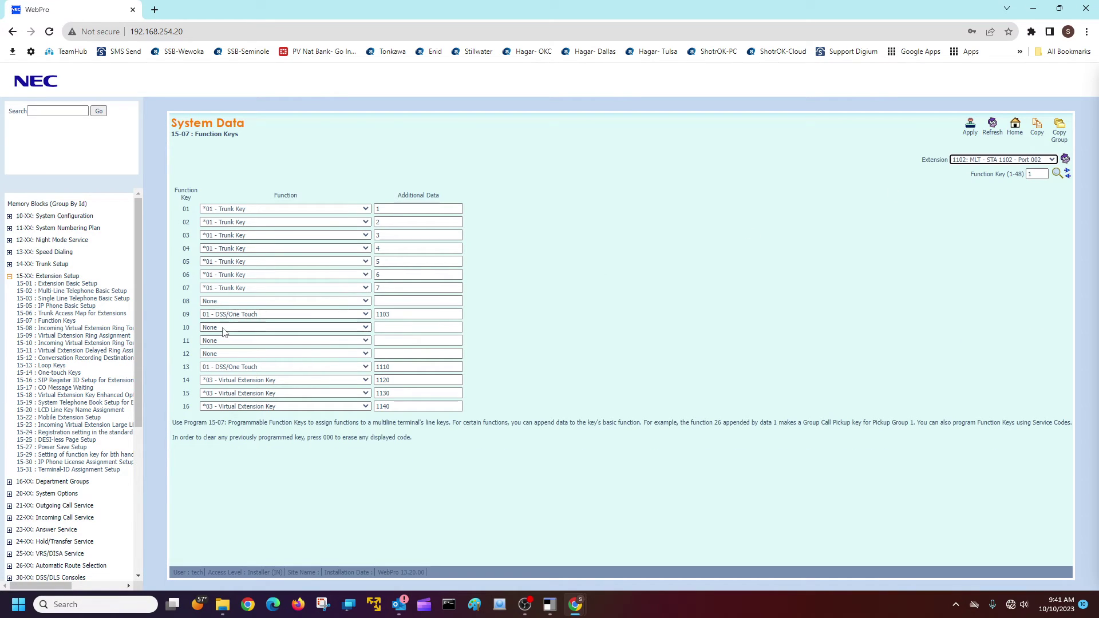
double_click(395, 309)
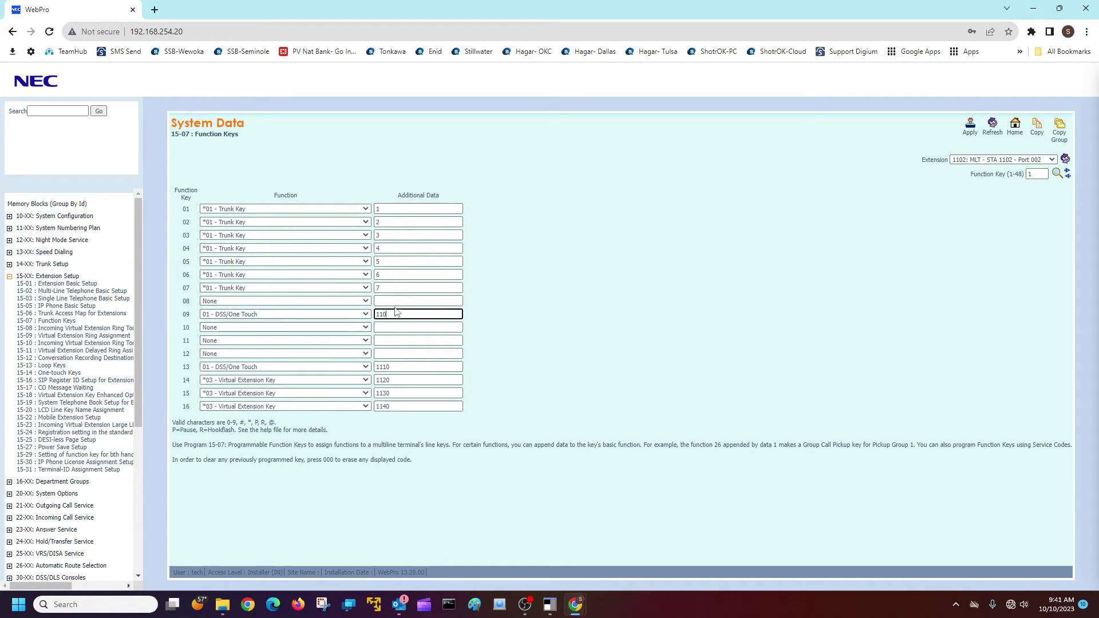
key("BackSpace")
left_click(352, 314)
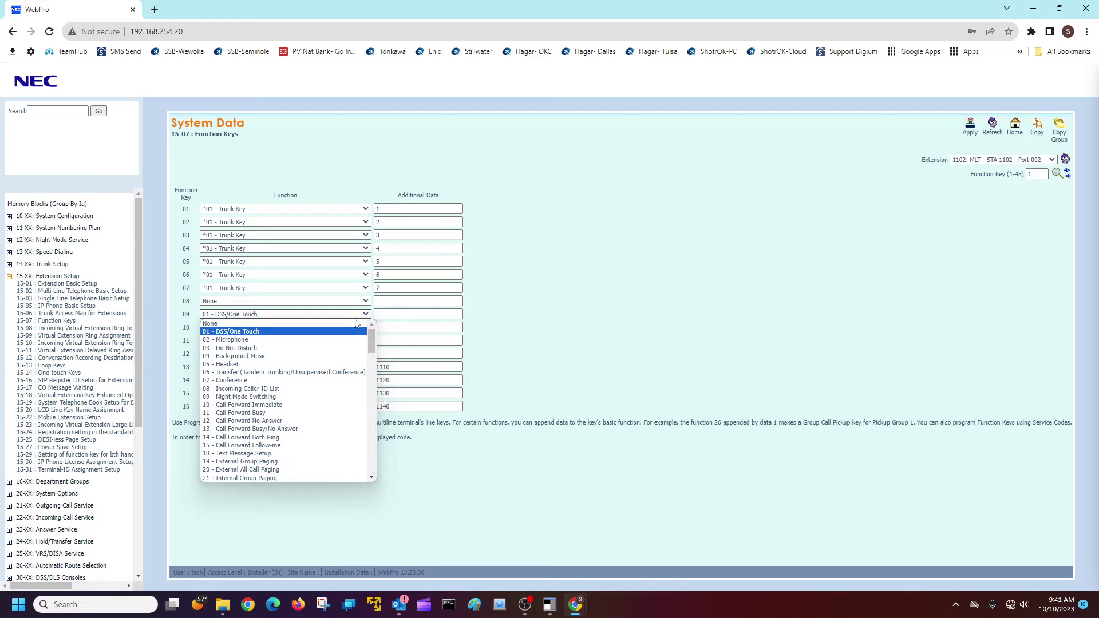
left_click(350, 324)
left_click(968, 129)
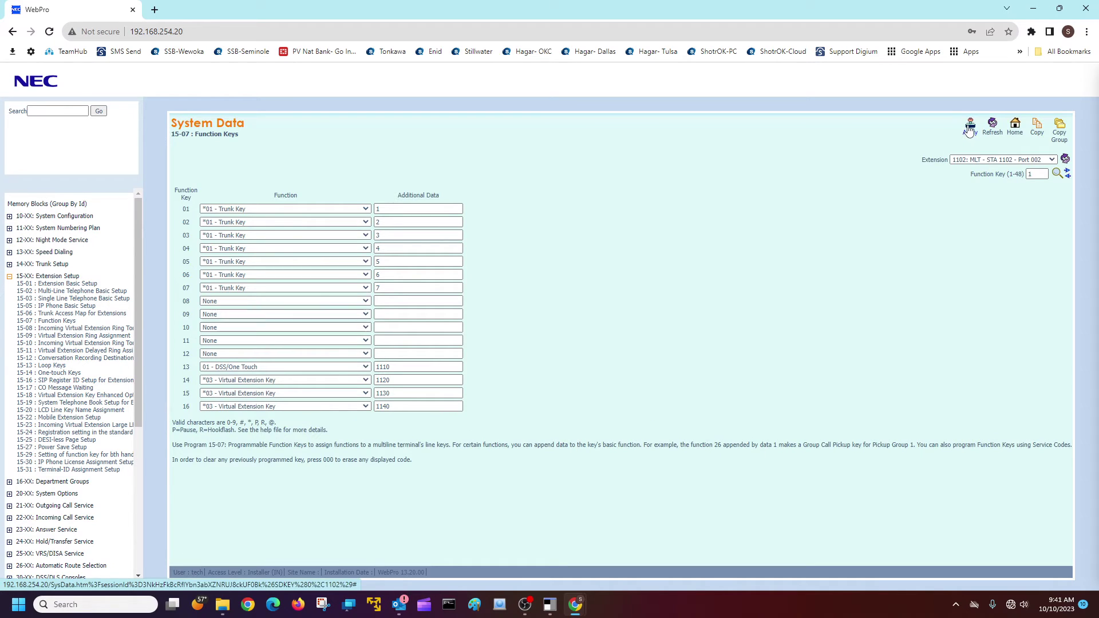
Step: On extension 1101, set key 09 to None, delete its extension number, and apply
left_click(973, 160)
left_click(973, 170)
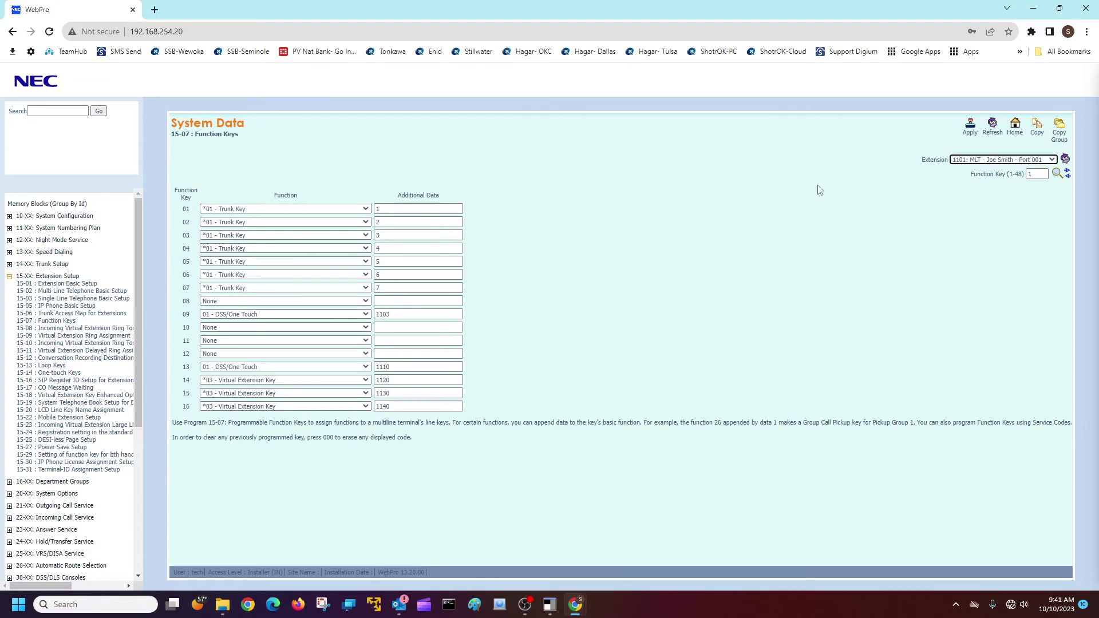
left_click(307, 319)
left_click(312, 324)
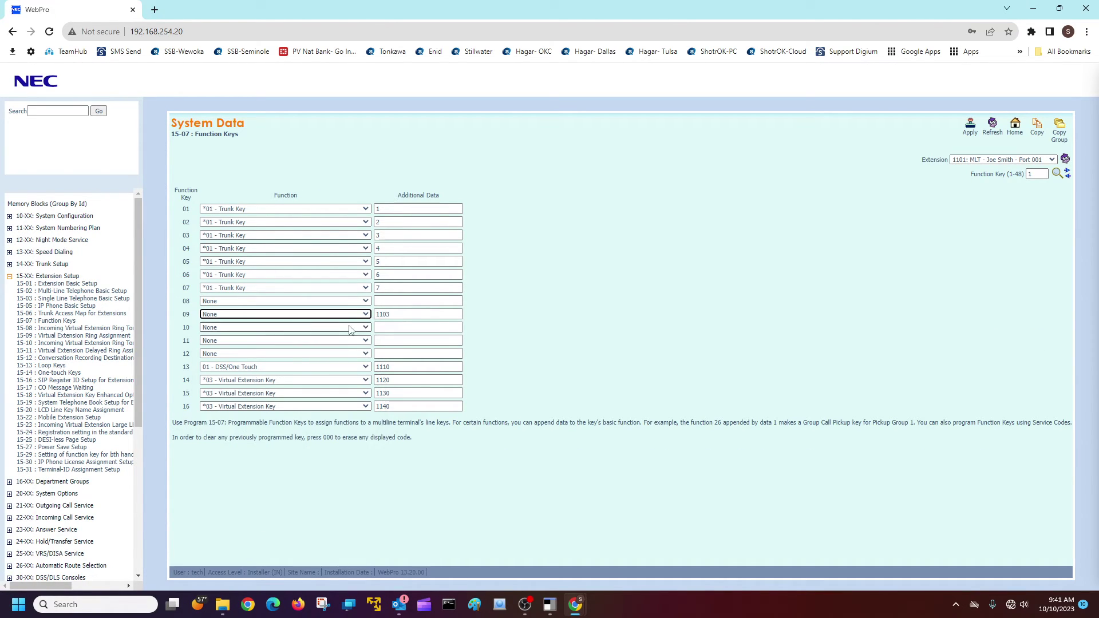
double_click(397, 316)
key("BackSpace")
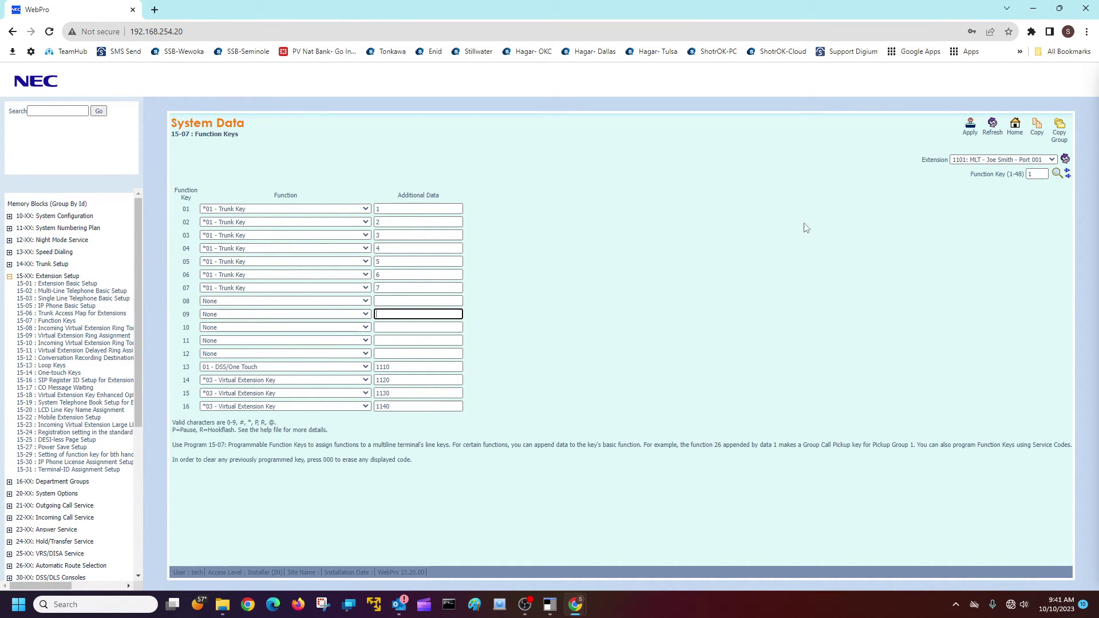
left_click(969, 131)
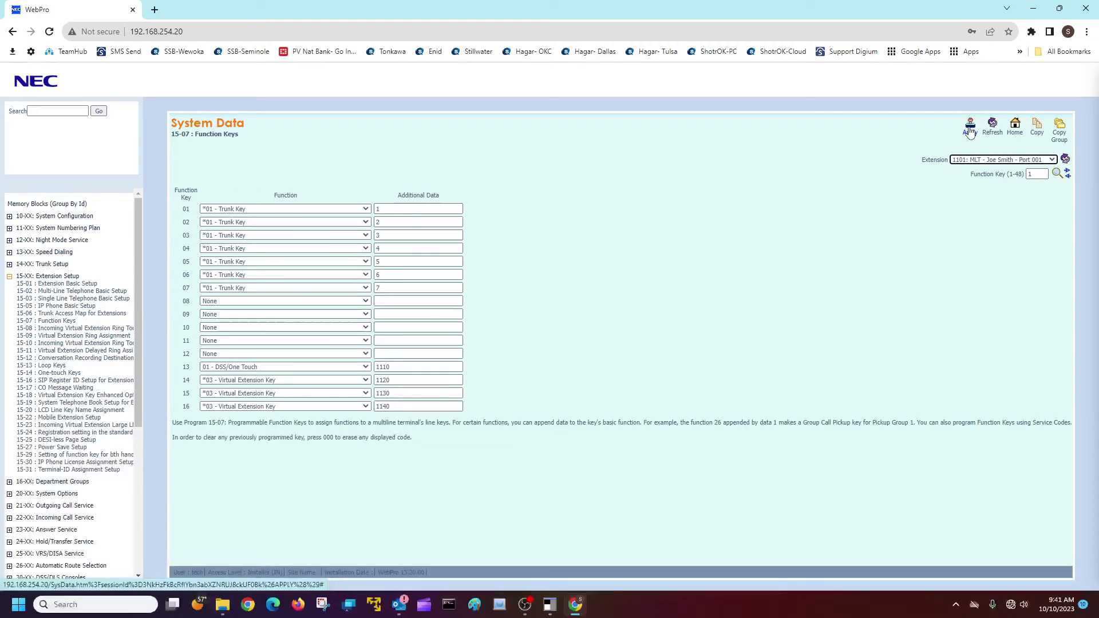
Step: Open 15-01 Extension Basic Setup and review extensions 1101, 1116 and 1118 in turn
left_click(60, 285)
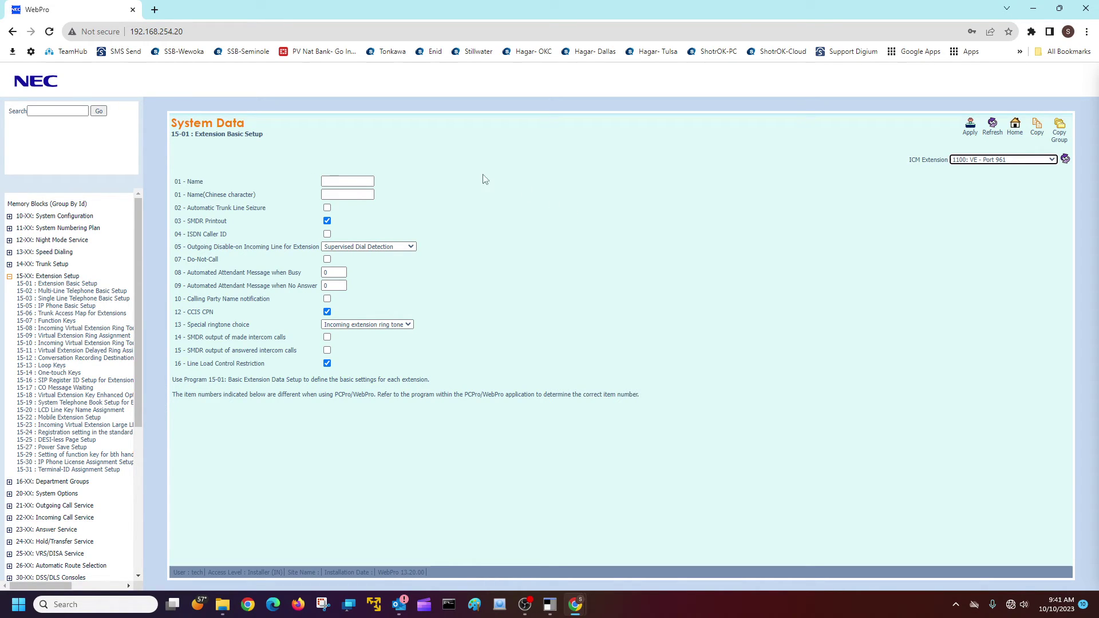
left_click(973, 163)
left_click(973, 178)
left_click(346, 179)
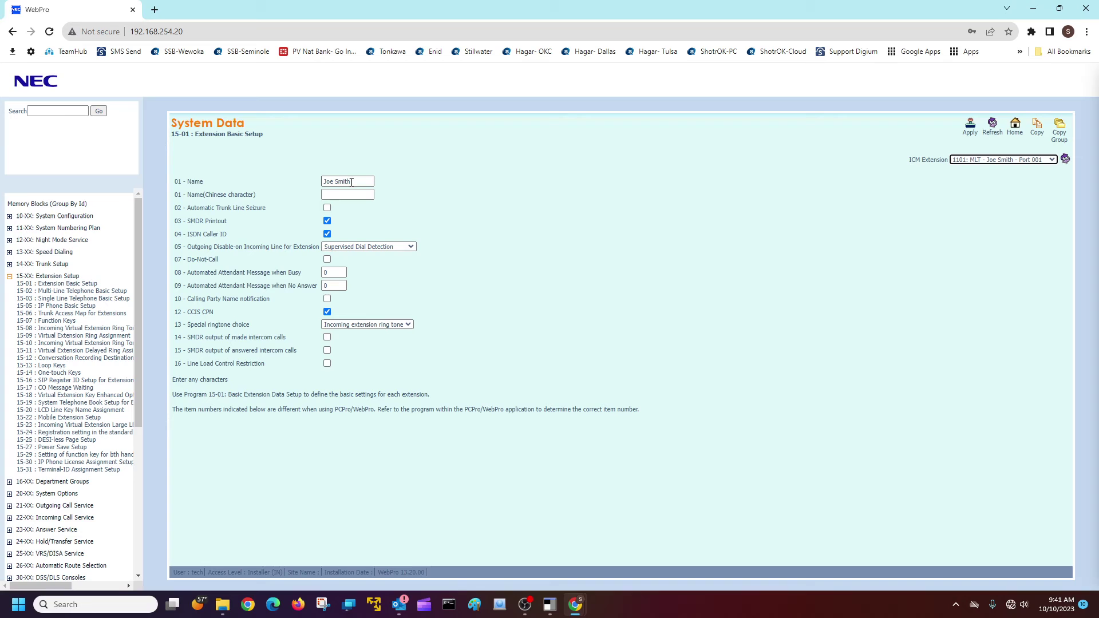
left_click(1004, 161)
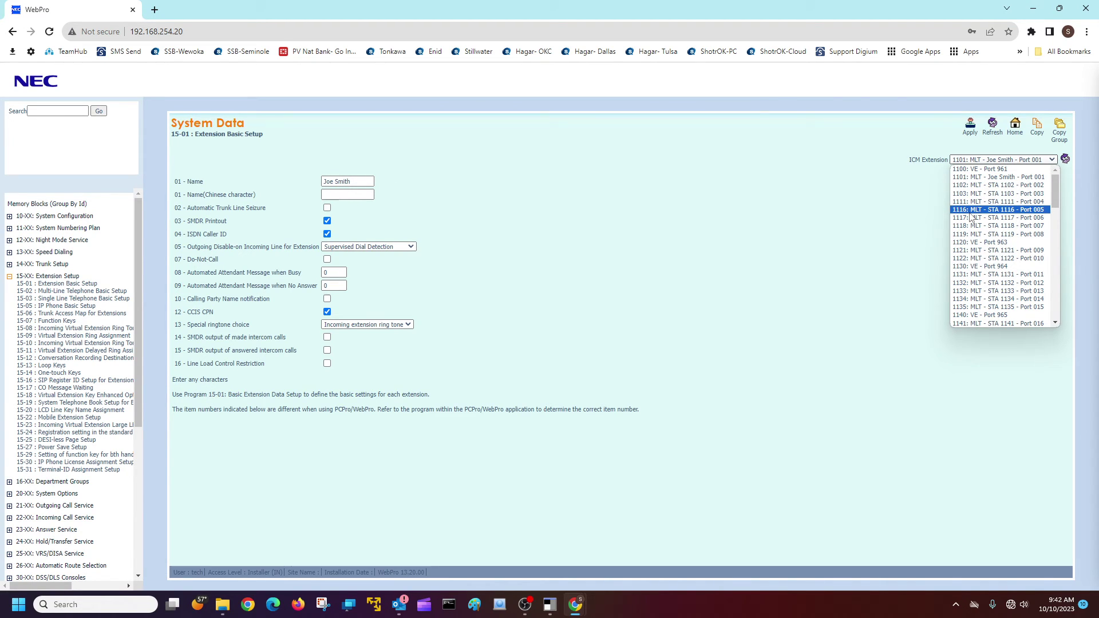
left_click(969, 212)
left_click(992, 162)
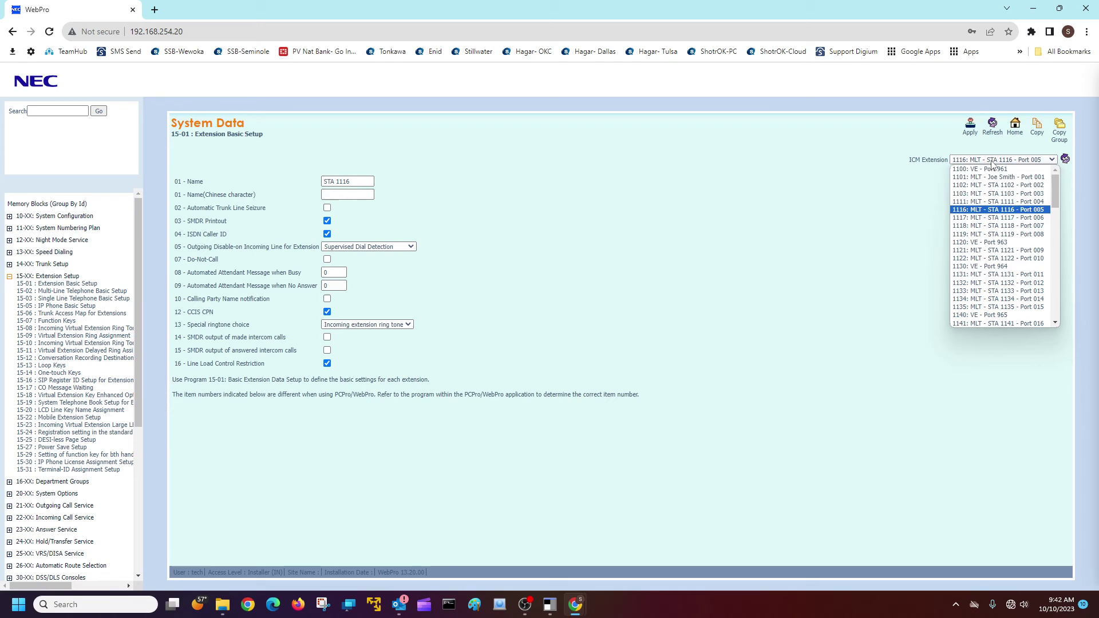
left_click(966, 231)
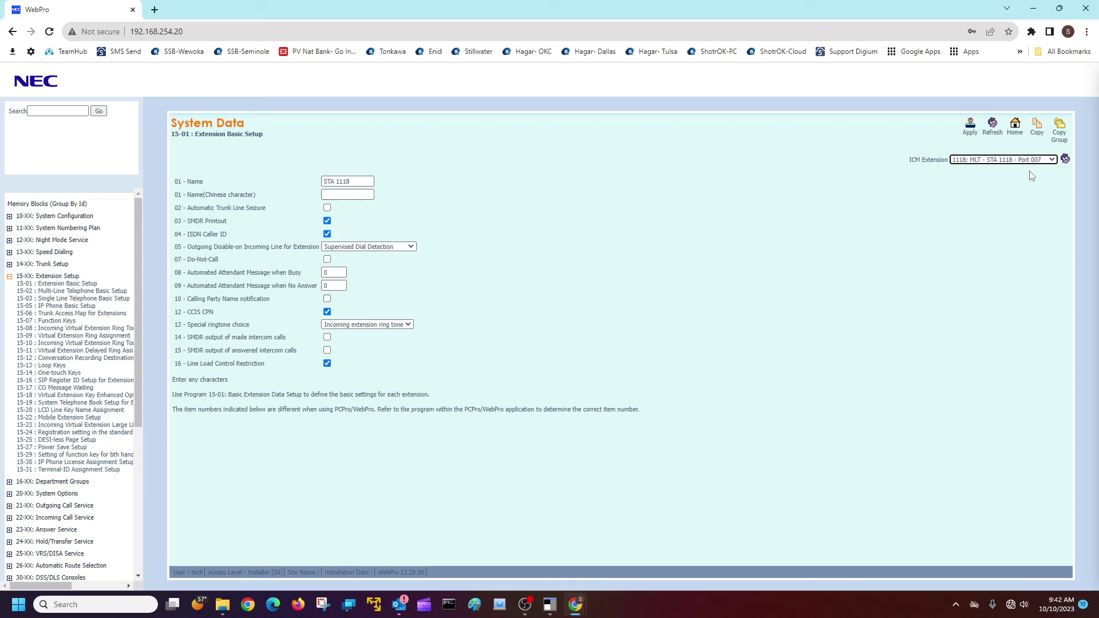
Step: Leave 15-01 Extension Basic Setup for the Home page and log out of WebPro
left_click(1015, 132)
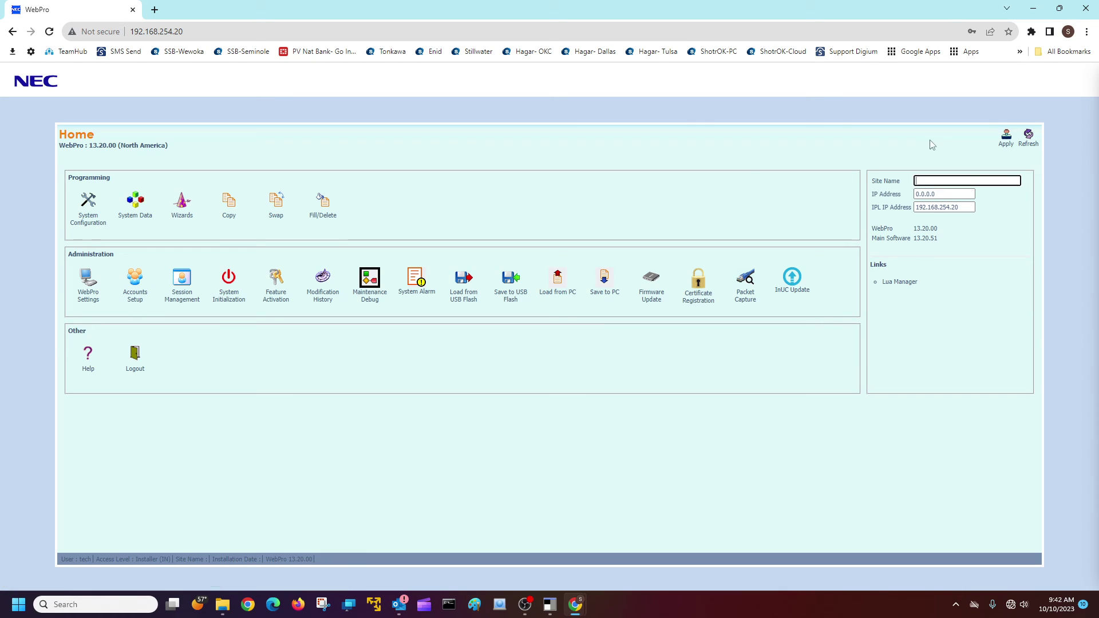
left_click(136, 371)
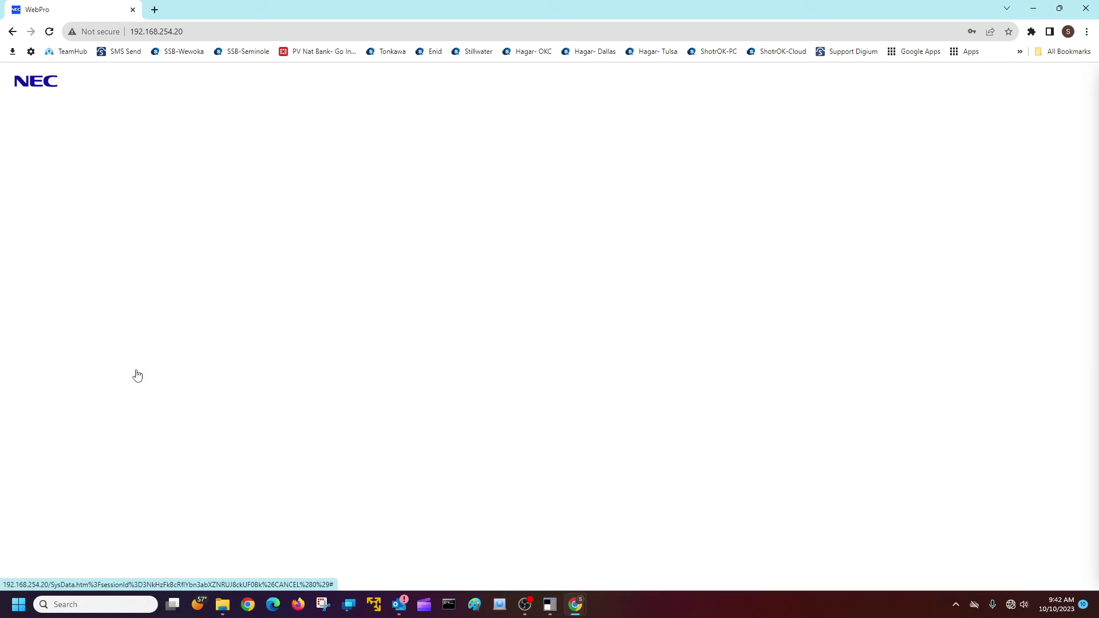